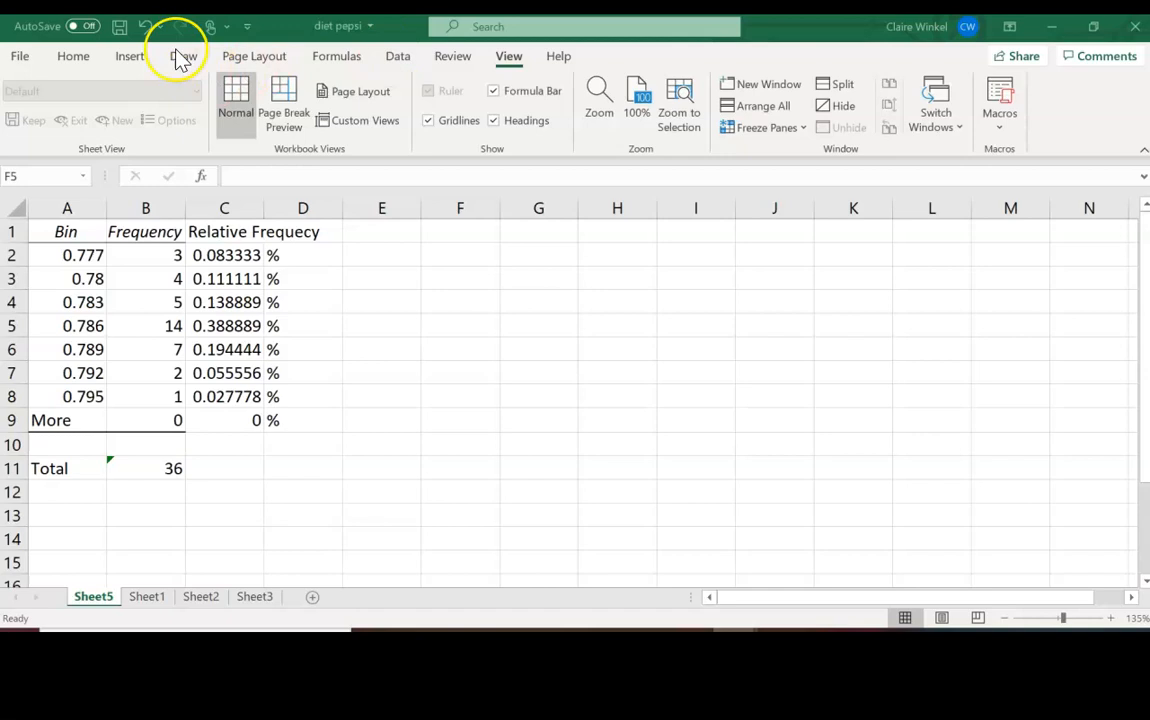
# Insert an empty 2-D clustered column chart on Sheet5 and open its chart area formatting
pyautogui.click(125, 59)
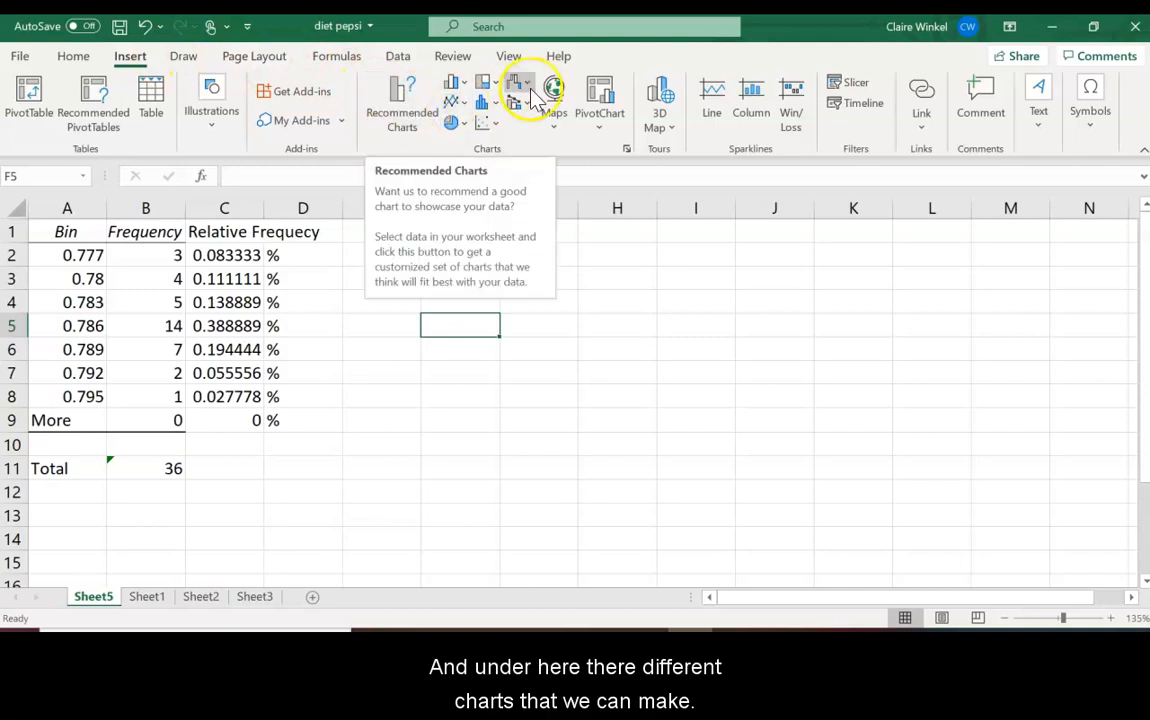
pyautogui.click(463, 84)
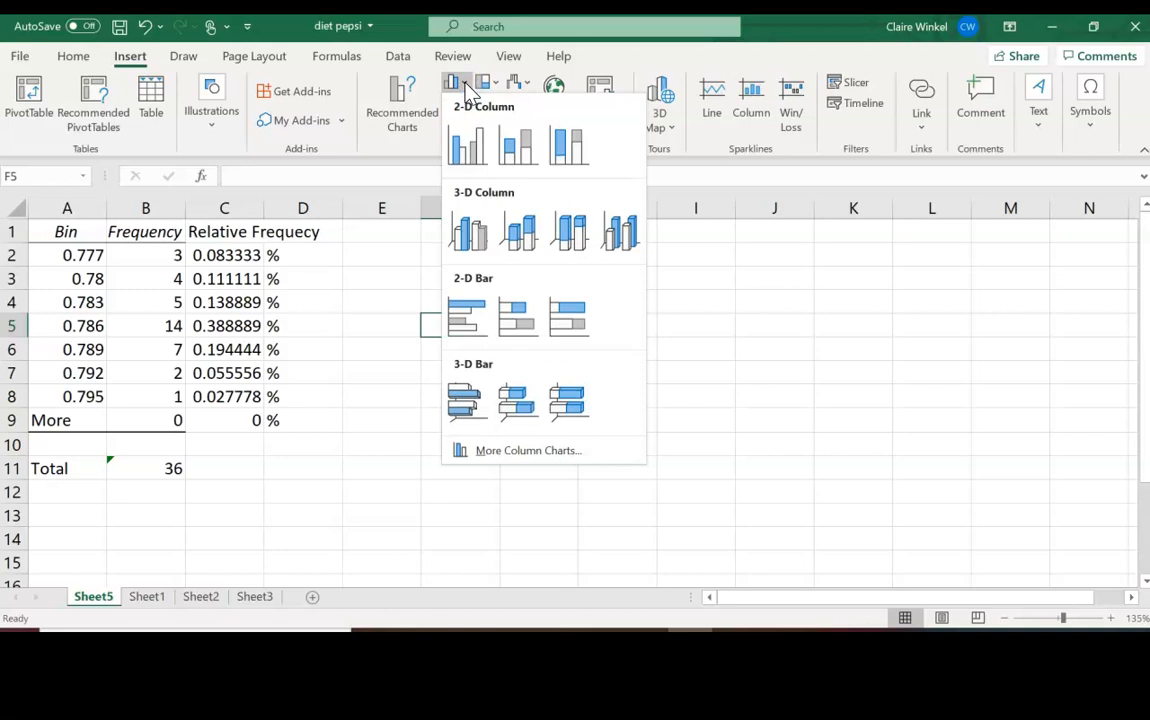
pyautogui.click(466, 160)
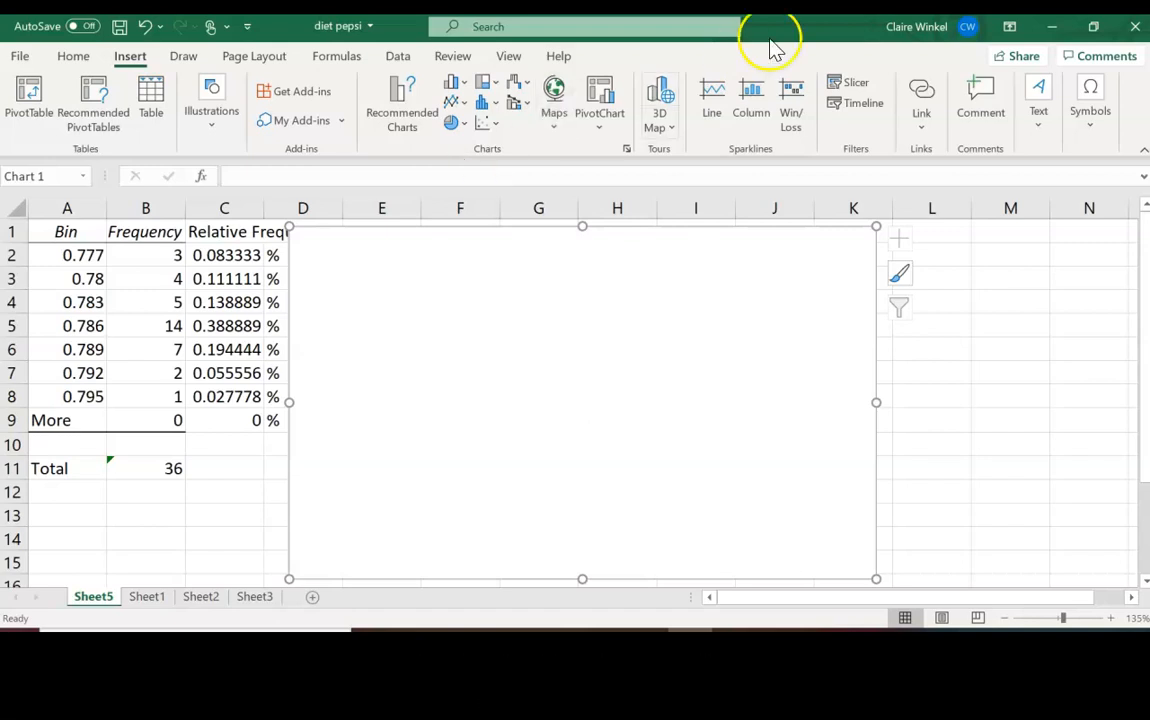
pyautogui.click(835, 296)
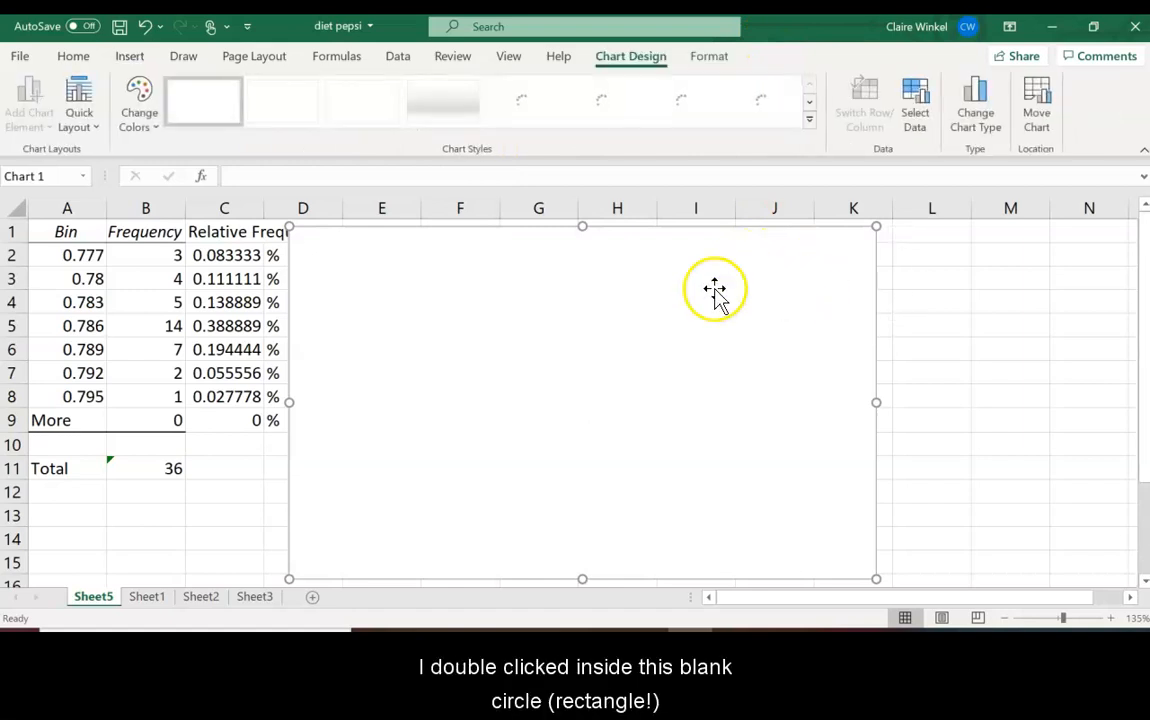
pyautogui.doubleClick(558, 340)
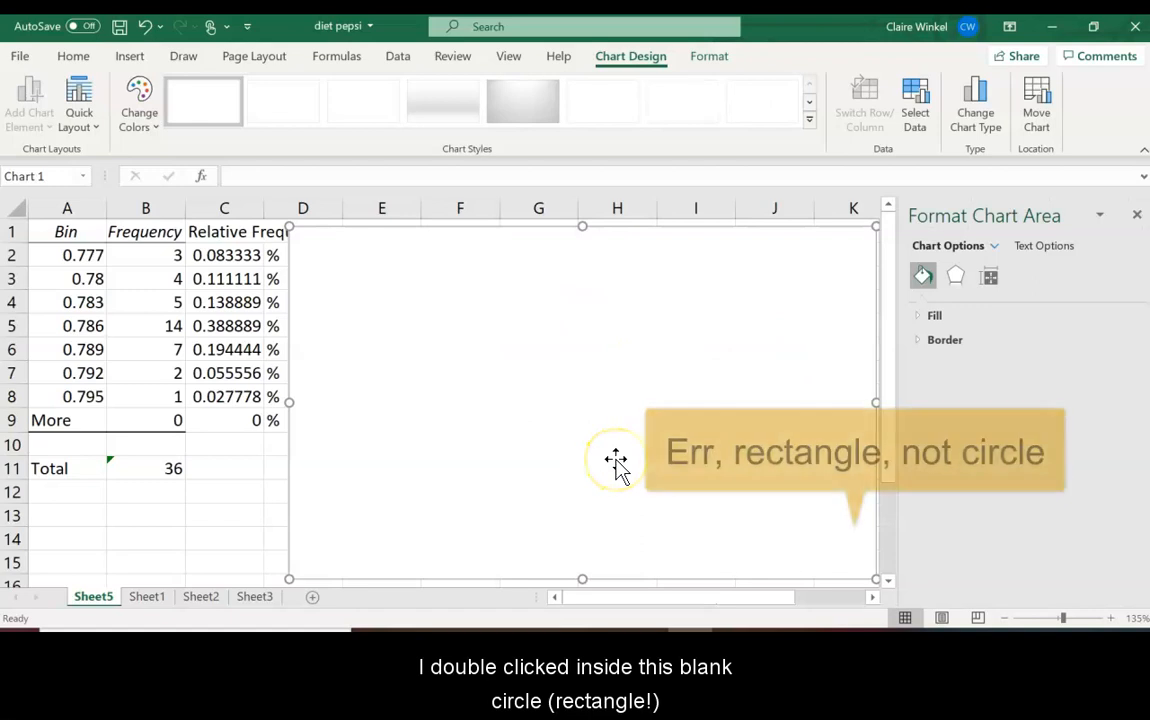
# Add a data series named "Frequency of Cola Weight" to the chart, using cells B2:B8 as its values
pyautogui.click(924, 134)
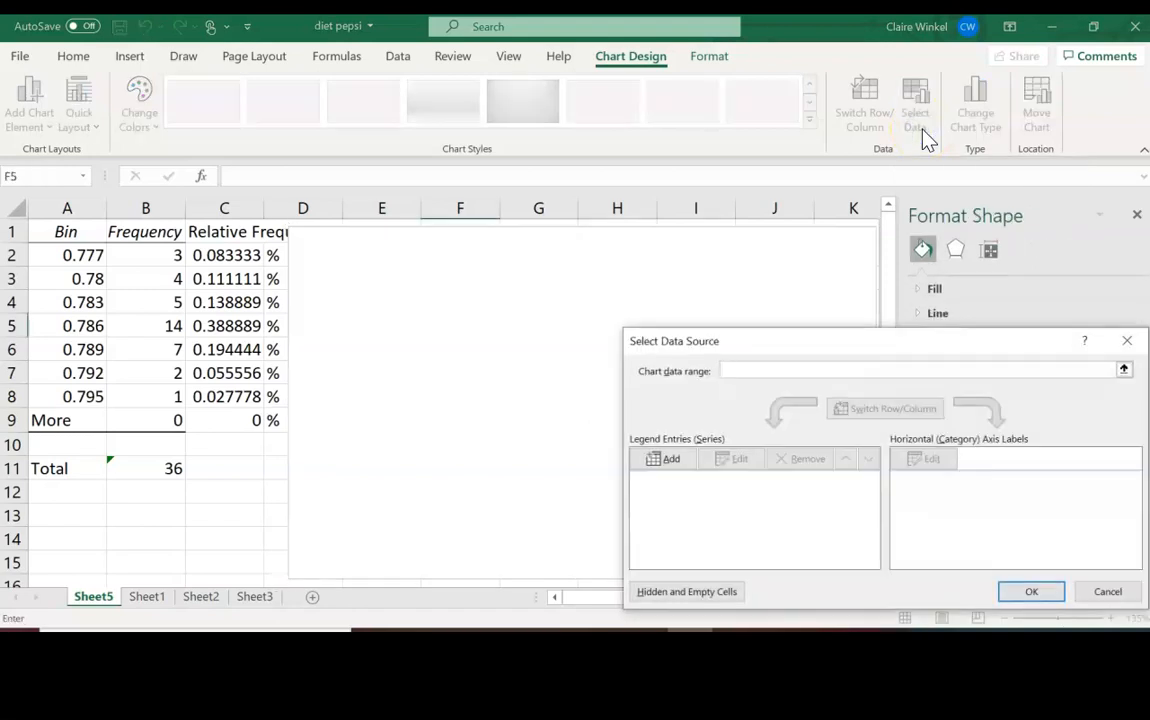
pyautogui.moveTo(810, 345); pyautogui.dragTo(700, 205)
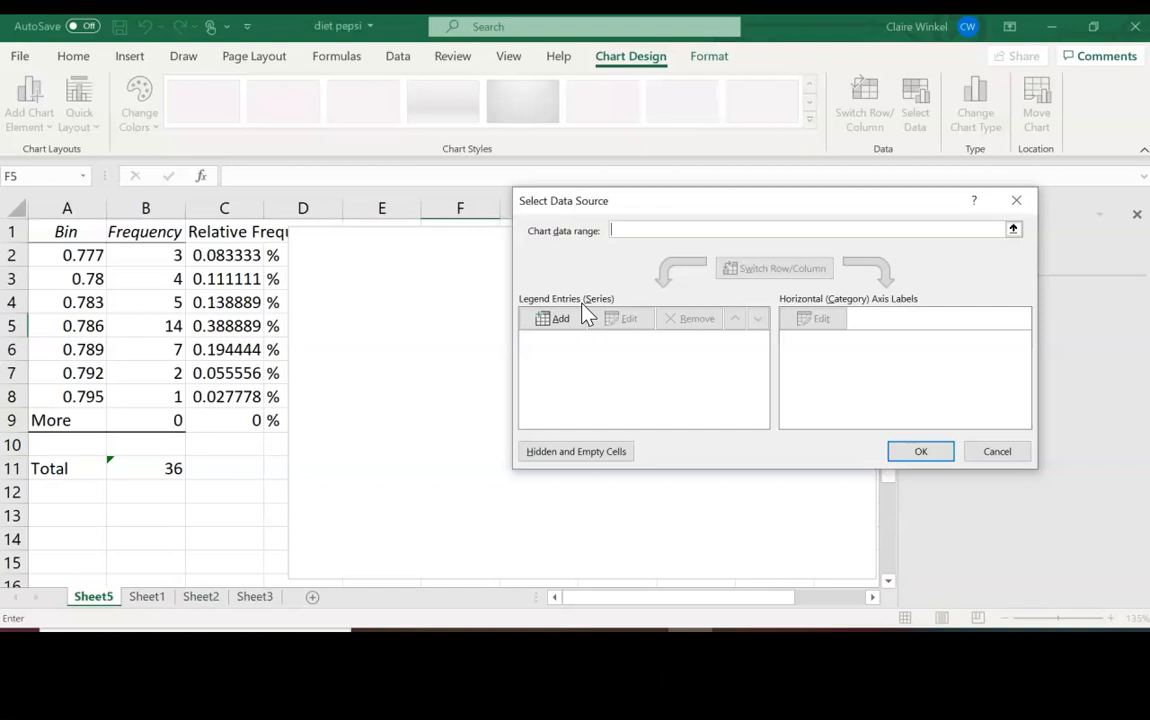
pyautogui.click(560, 319)
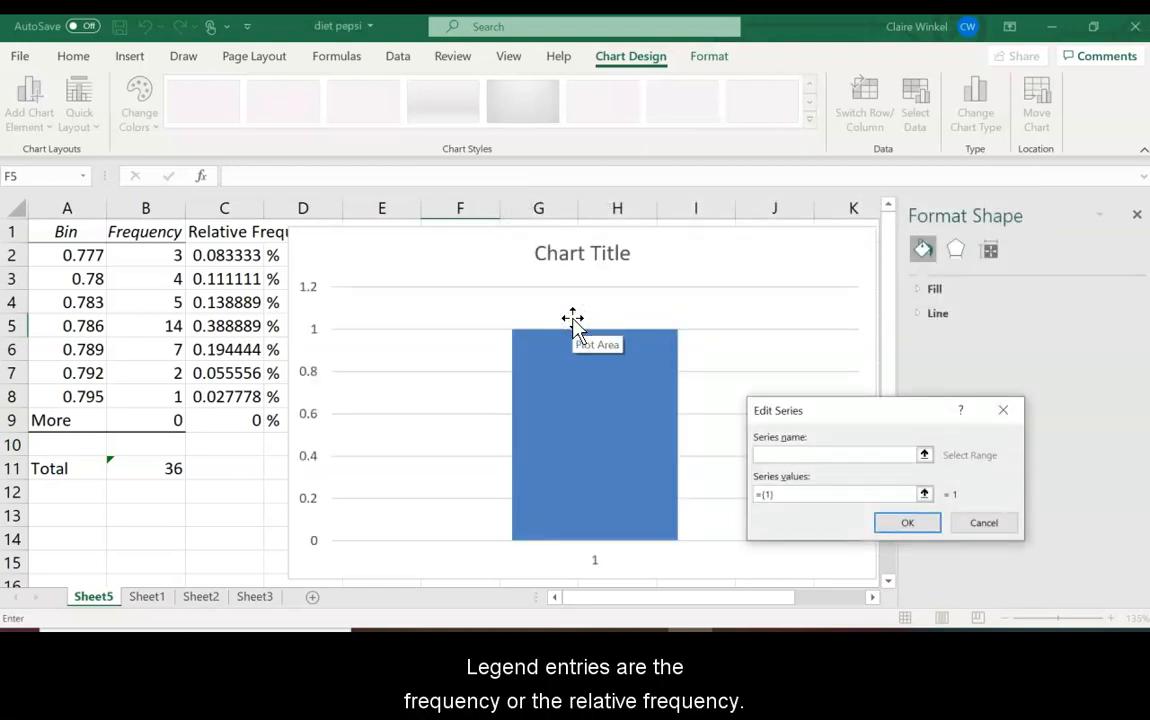
pyautogui.write('Frequency of Cola')
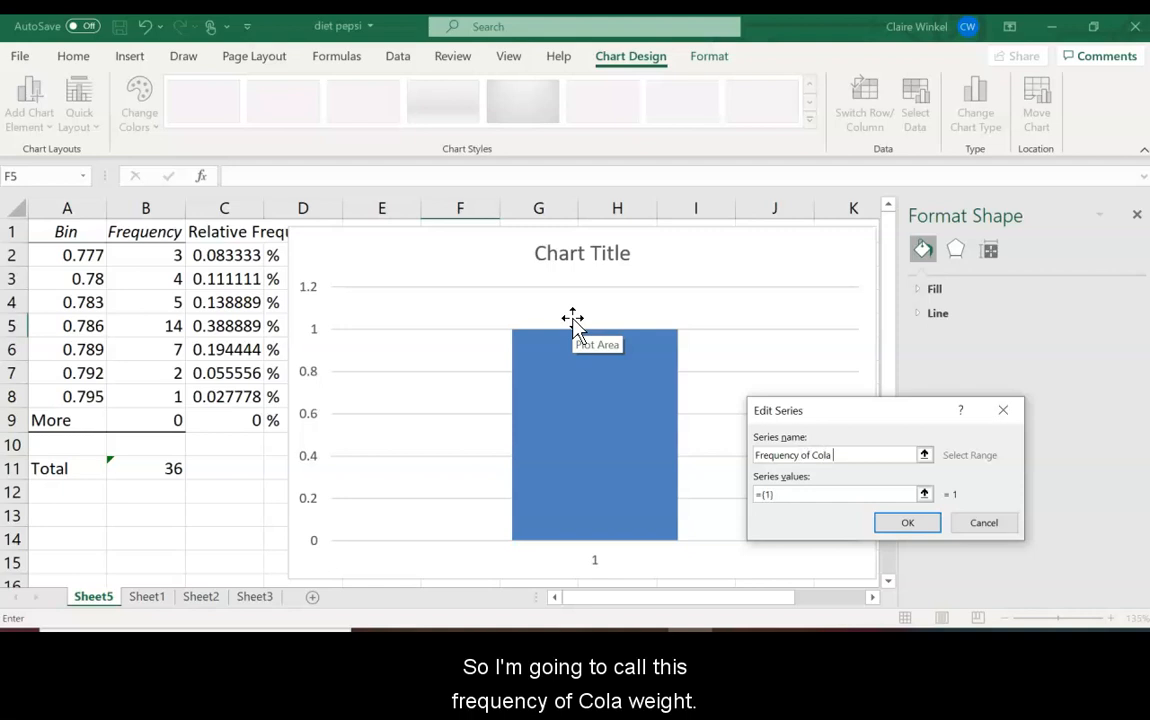
pyautogui.write('Wie')
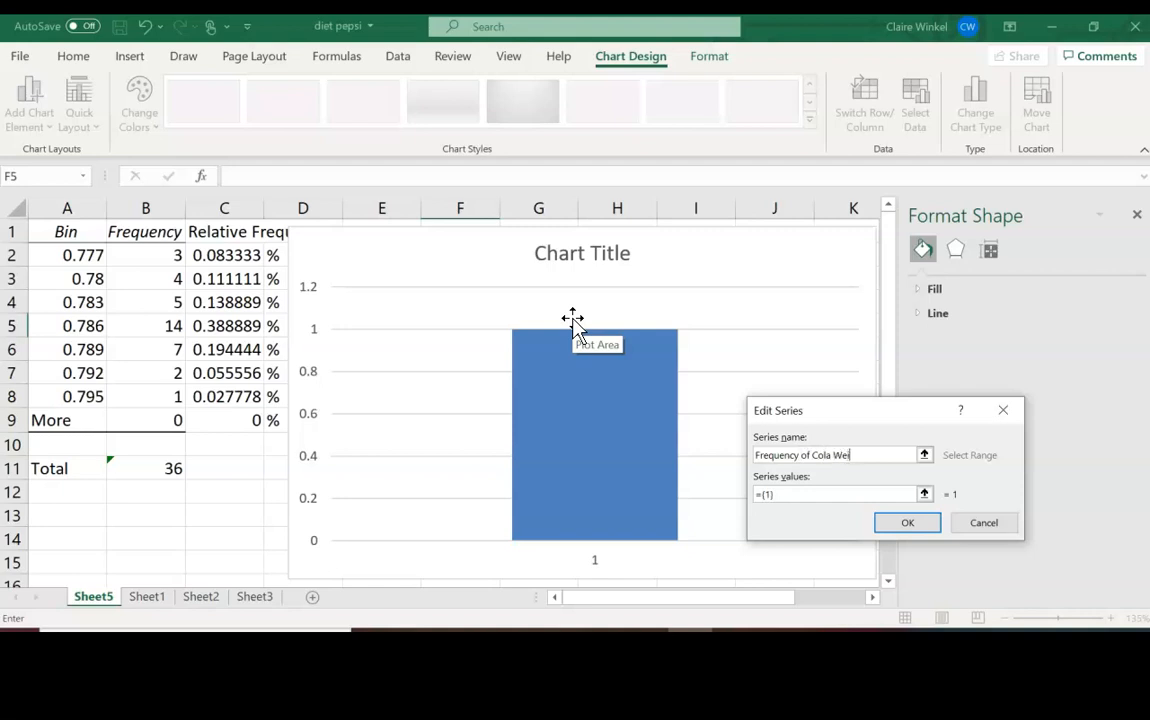
pyautogui.click(787, 494)
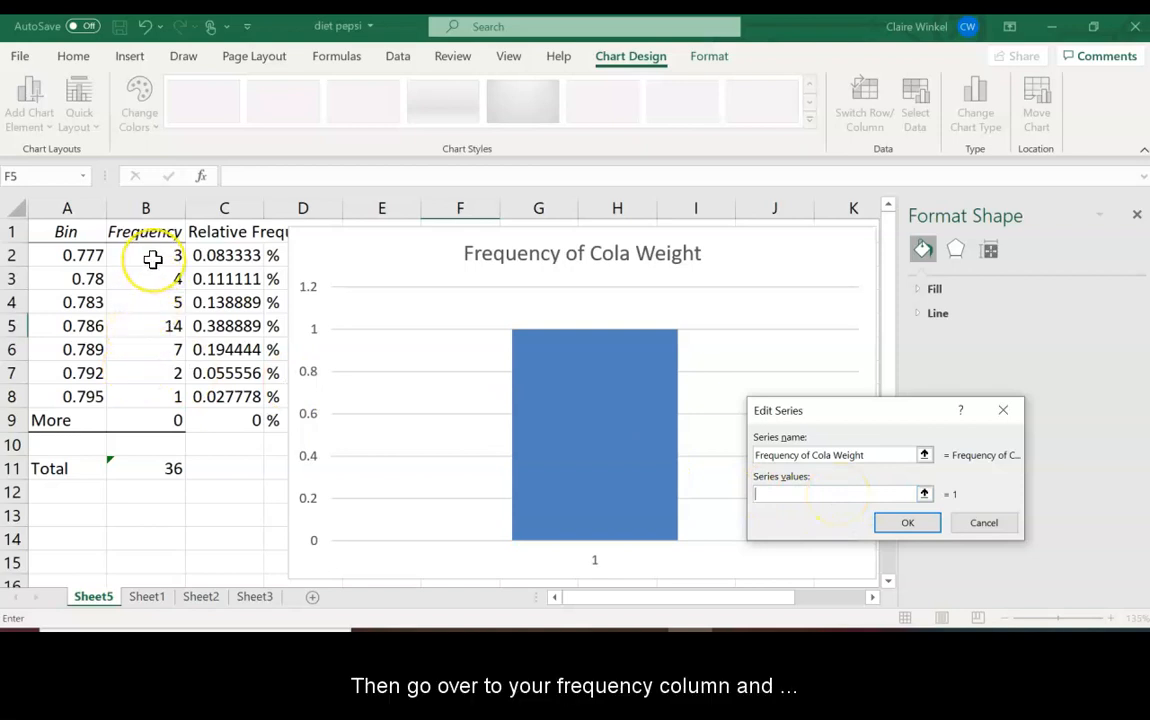
pyautogui.moveTo(152, 259); pyautogui.dragTo(152, 401)
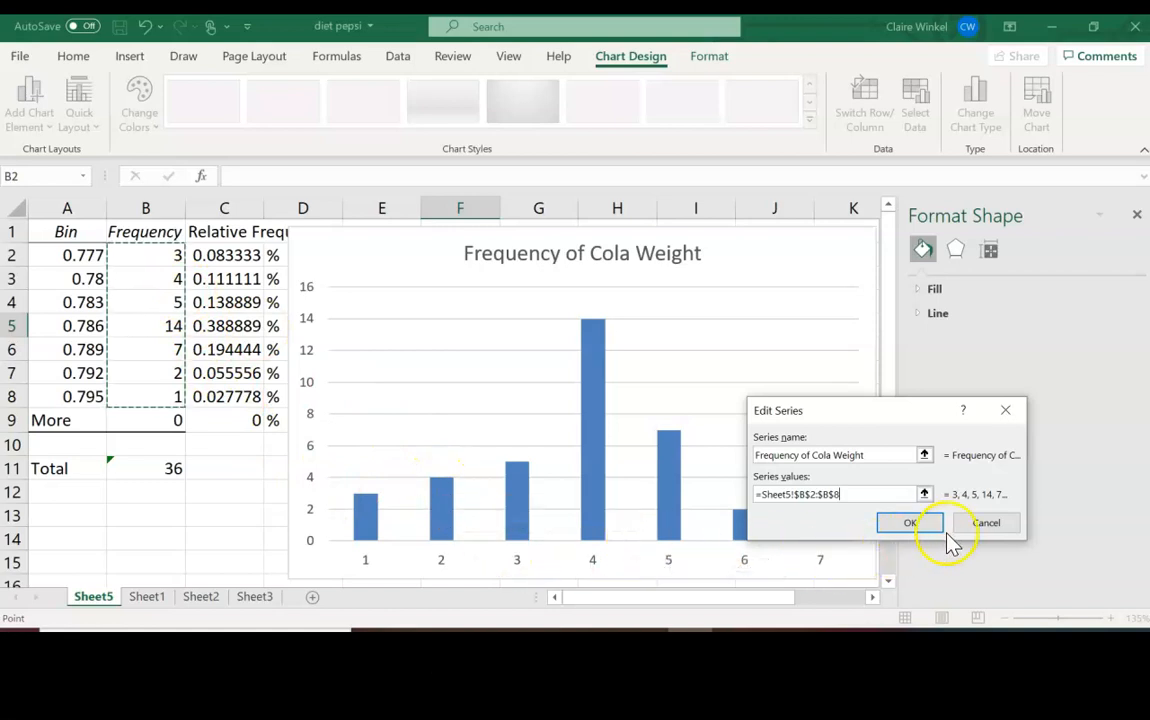
pyautogui.click(910, 523)
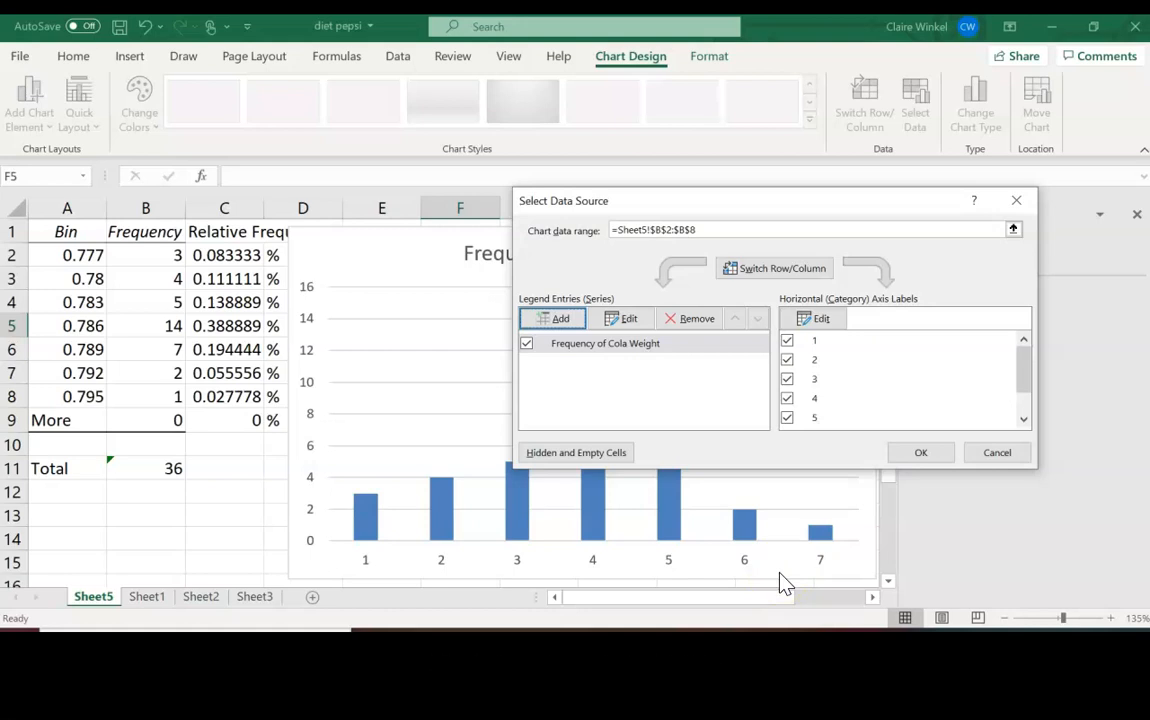
# Use the bin values in A2:A8 as the chart's horizontal axis labels and apply the data source
pyautogui.click(818, 320)
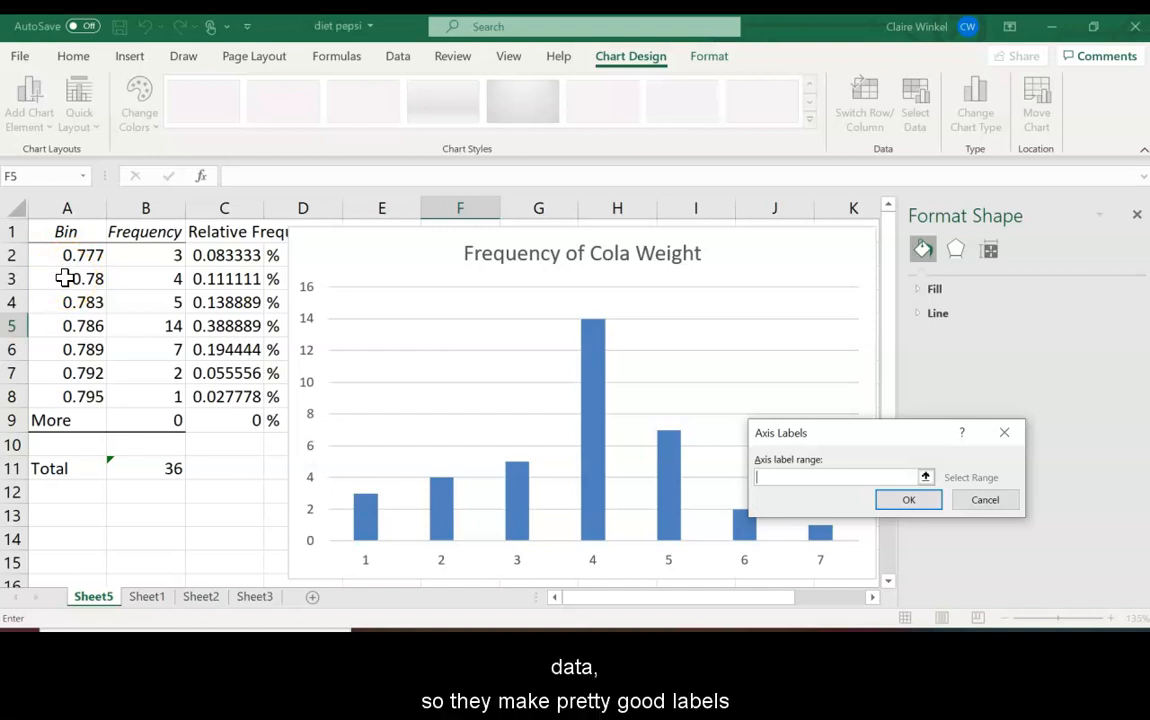
pyautogui.moveTo(66, 258); pyautogui.dragTo(70, 392)
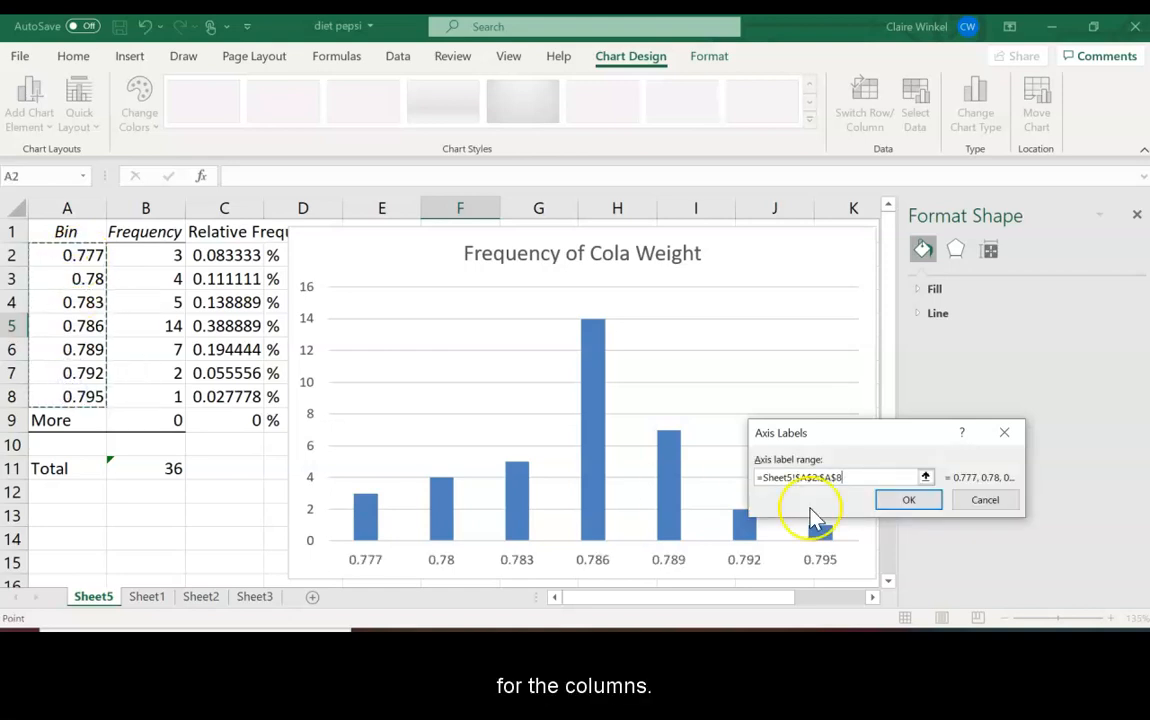
pyautogui.click(917, 503)
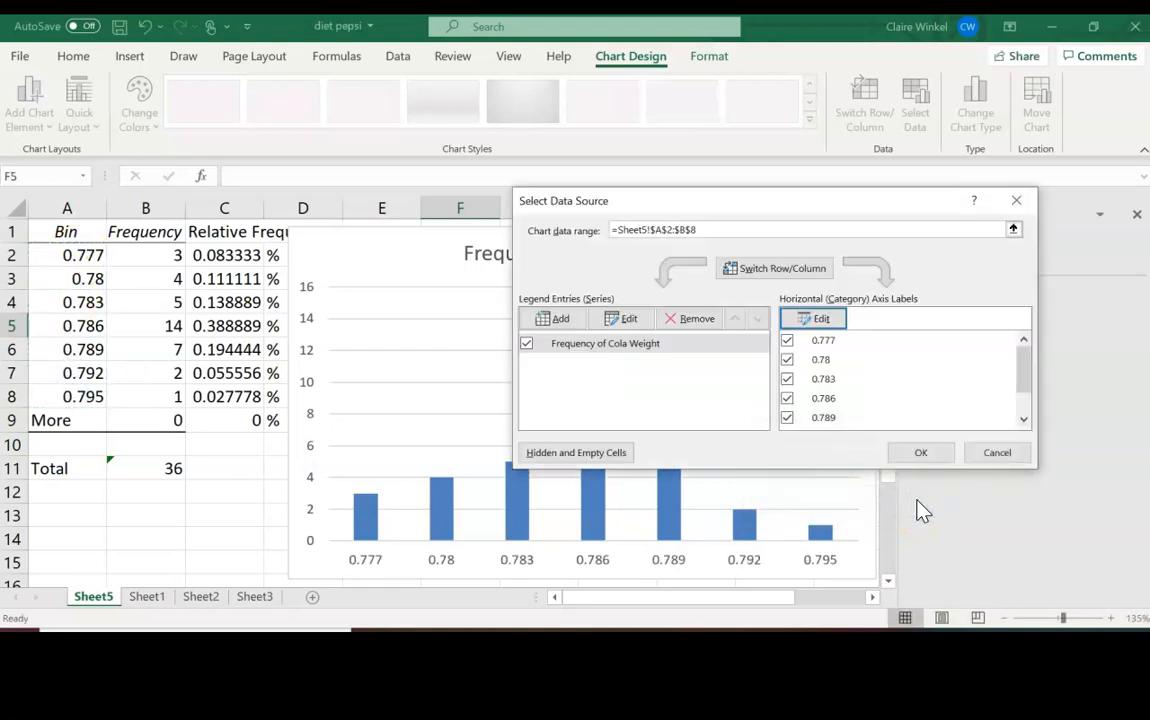
pyautogui.click(945, 455)
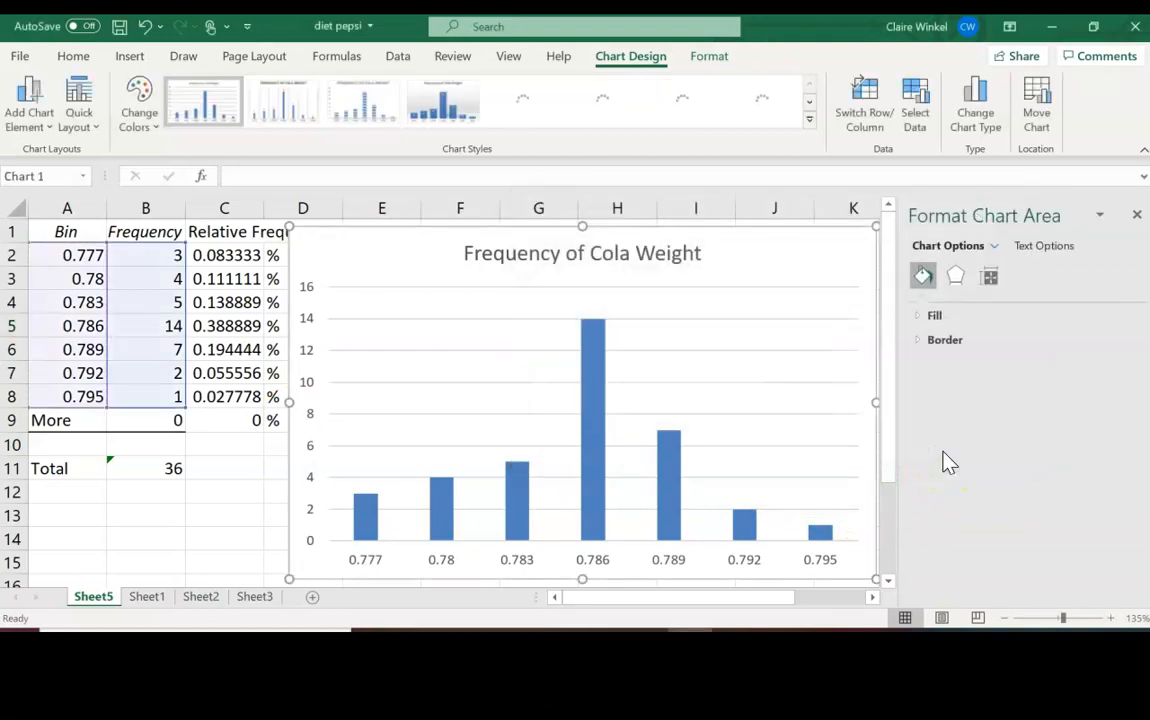
pyautogui.click(1137, 215)
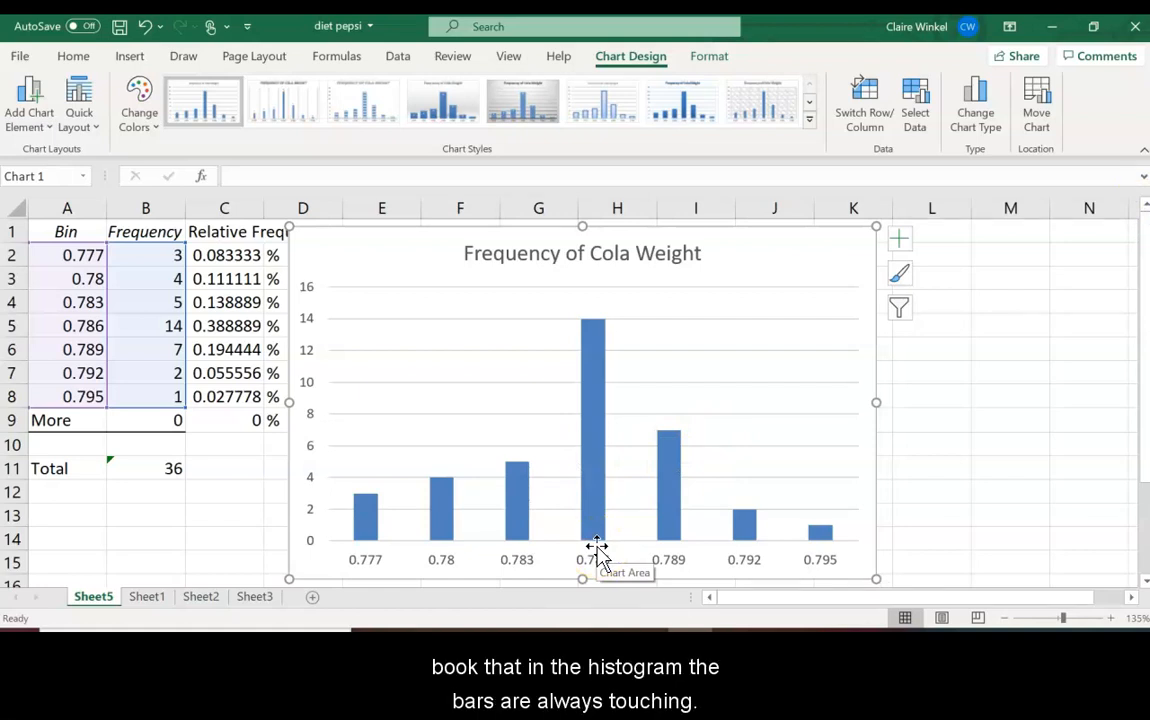
# Set the gap width of the chart's data series to 0%
pyautogui.rightClick(591, 466)
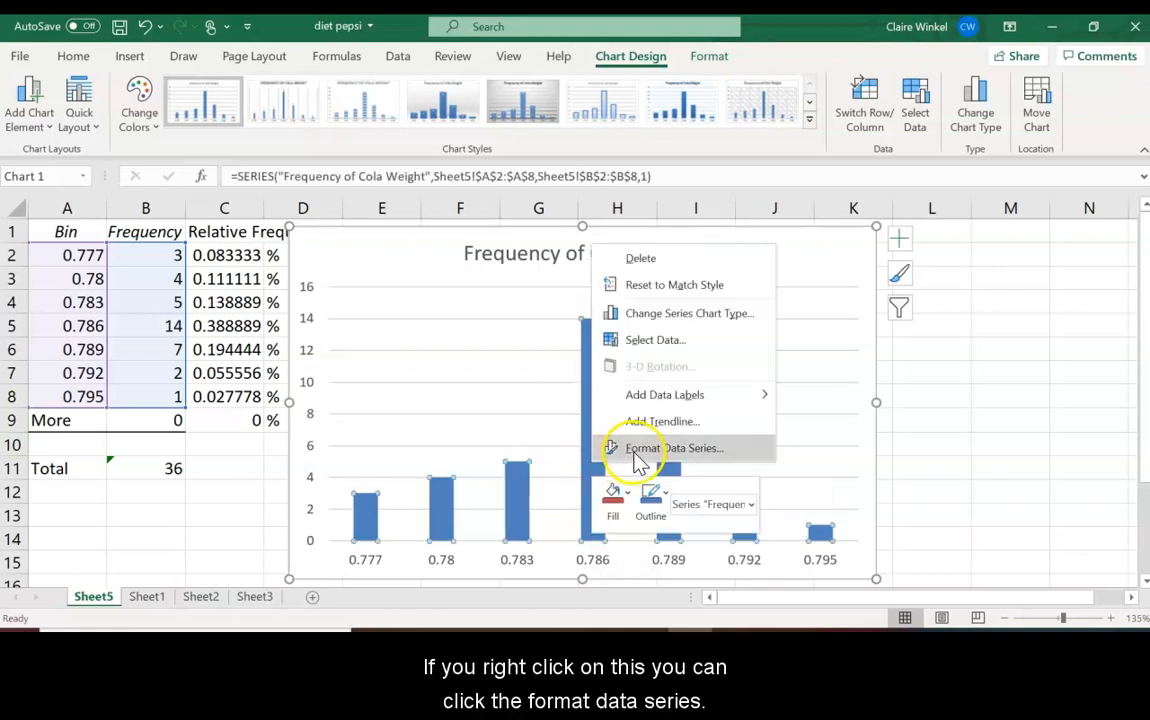
pyautogui.click(634, 455)
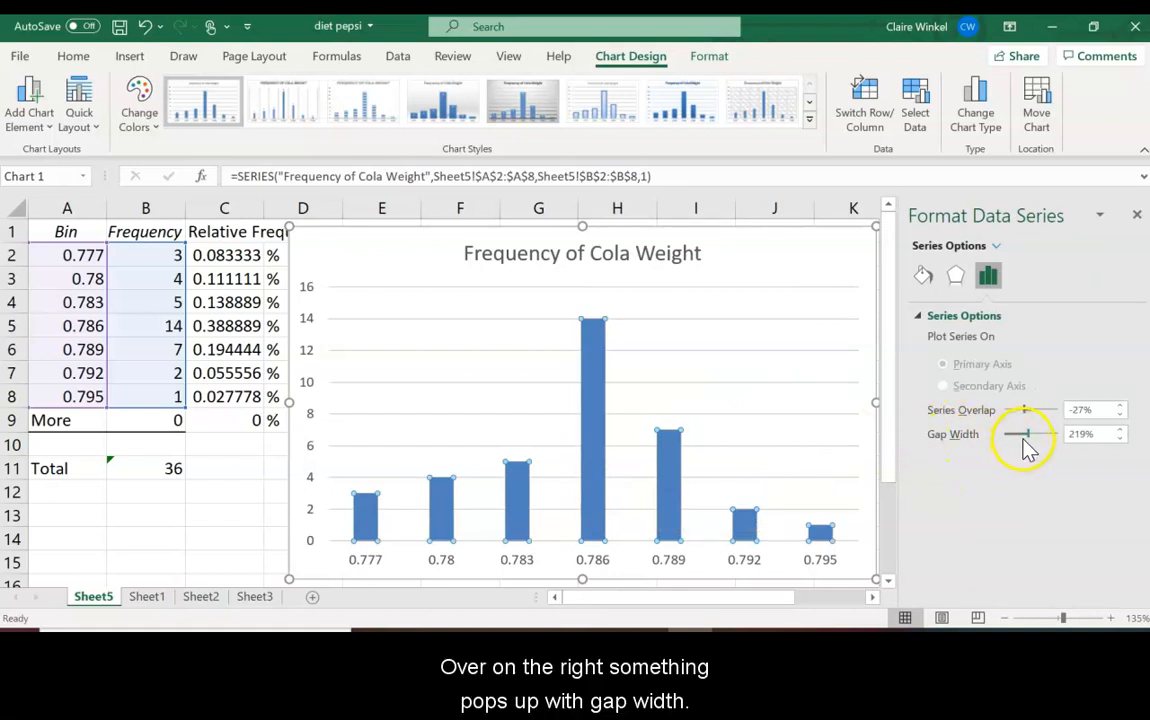
pyautogui.moveTo(1026, 436); pyautogui.dragTo(987, 441)
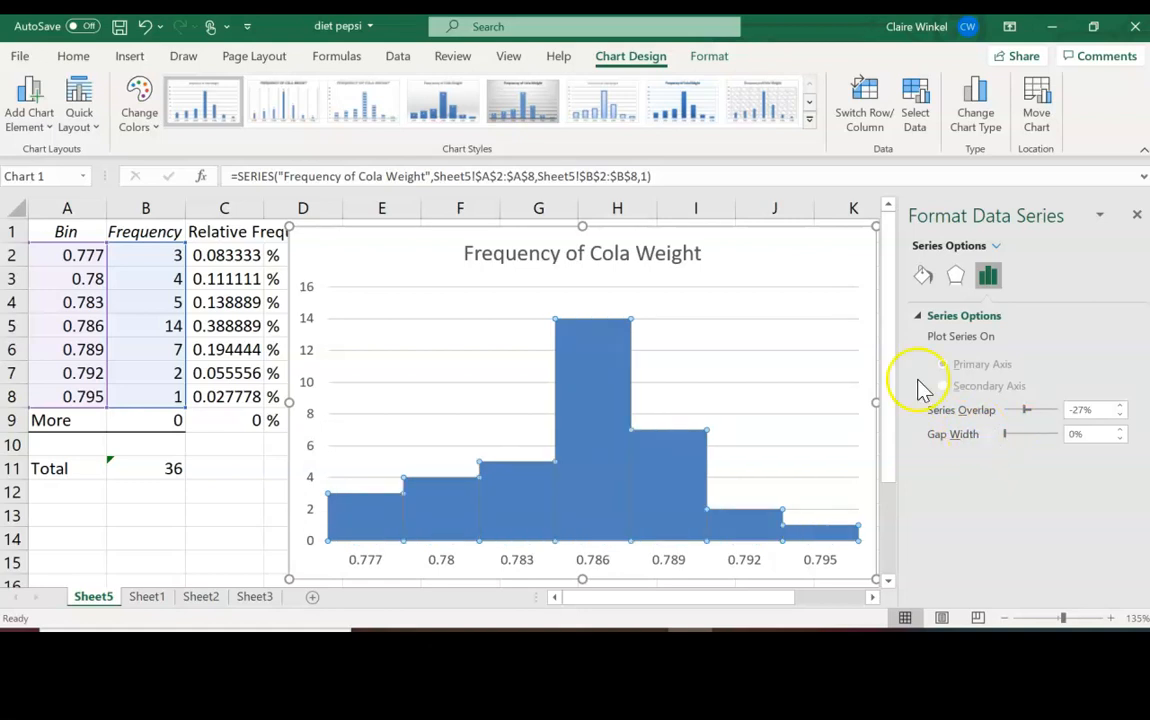
pyautogui.click(1137, 214)
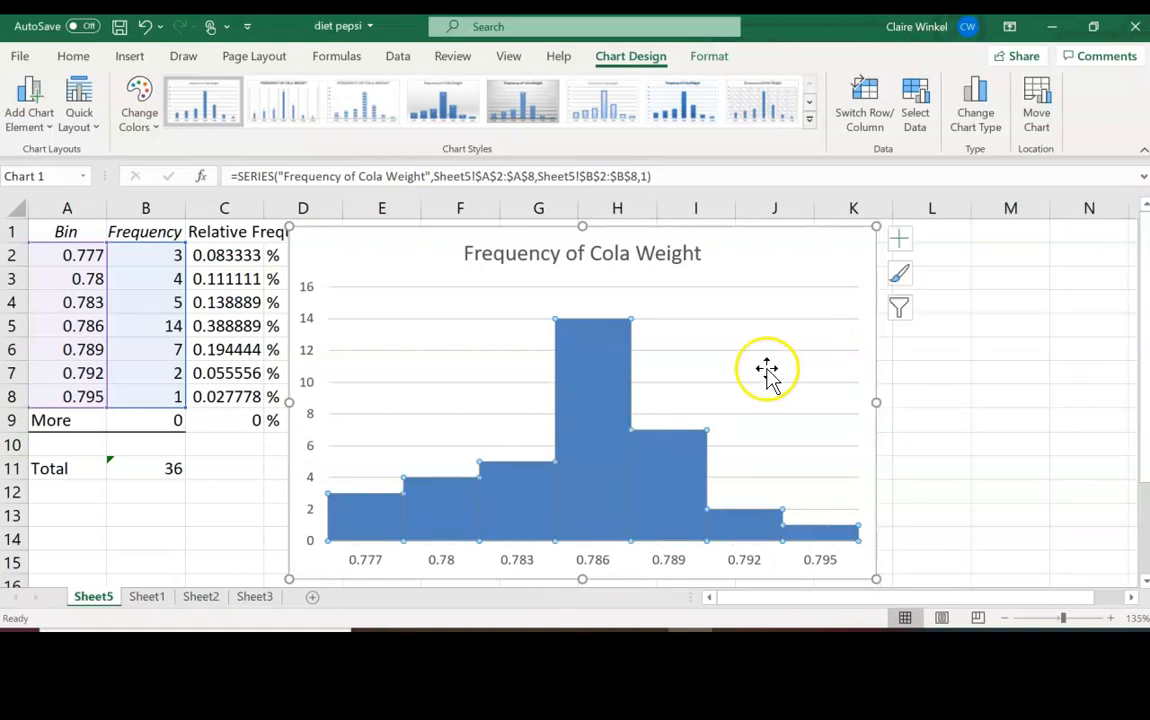
# Apply the last available chart style, with bevelled blue bars and a bold title, to the chart
pyautogui.click(757, 378)
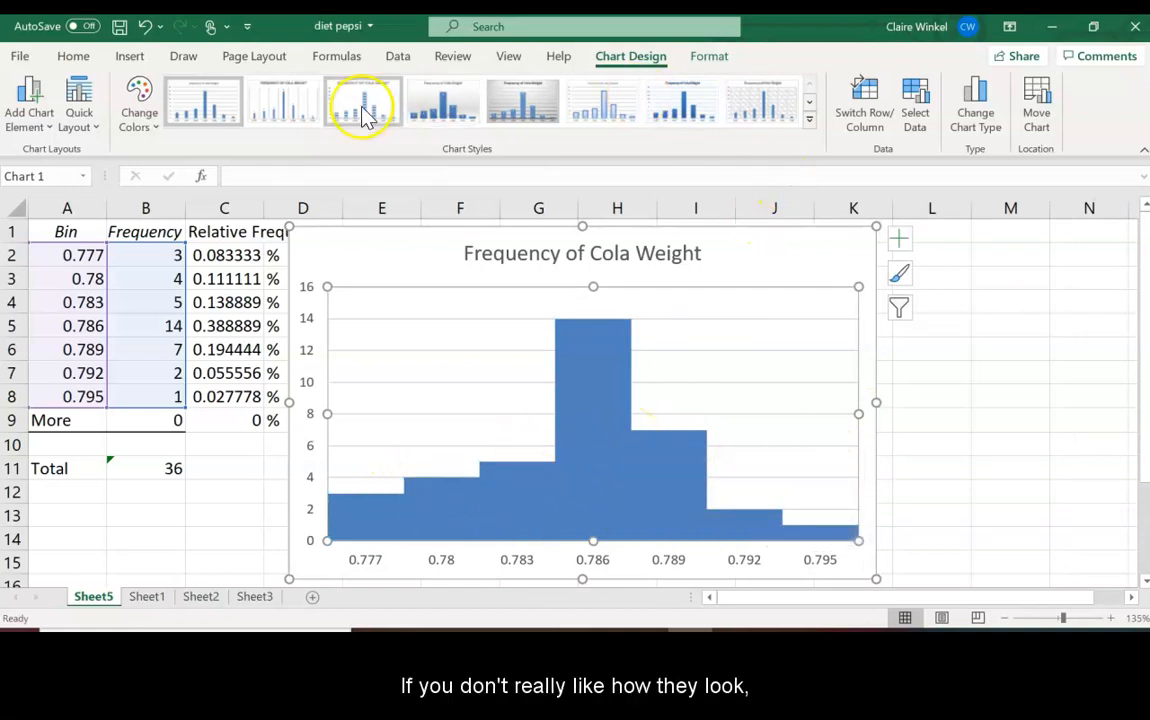
pyautogui.click(810, 118)
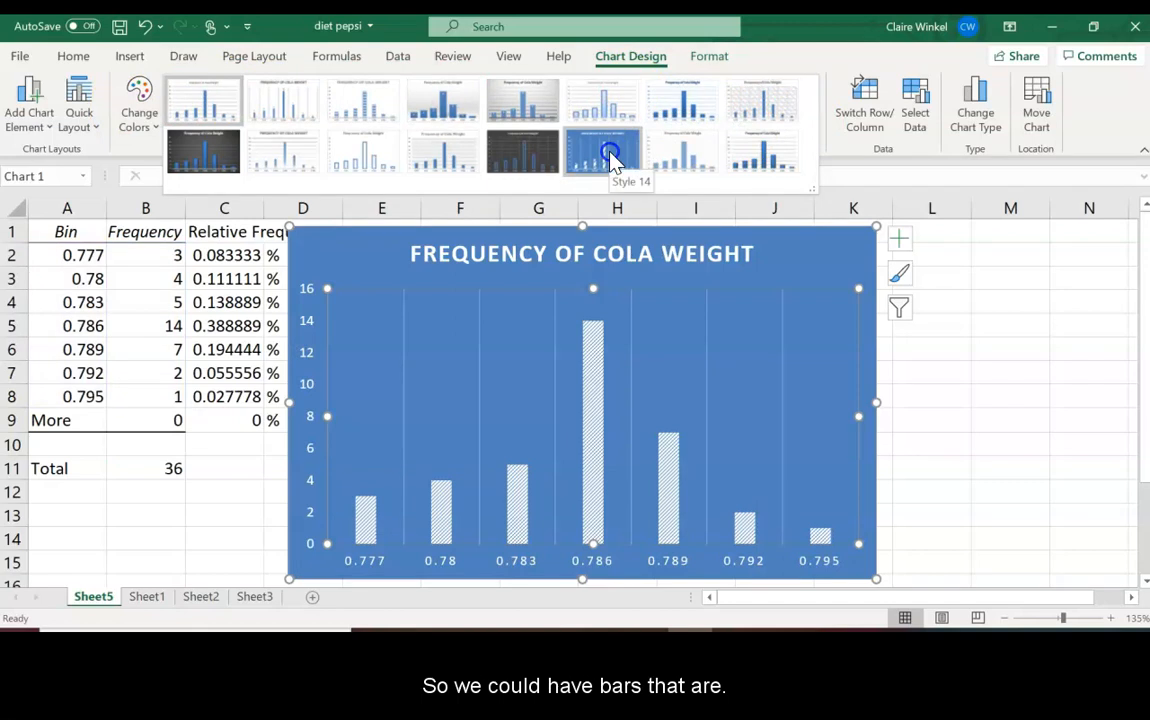
pyautogui.click(763, 152)
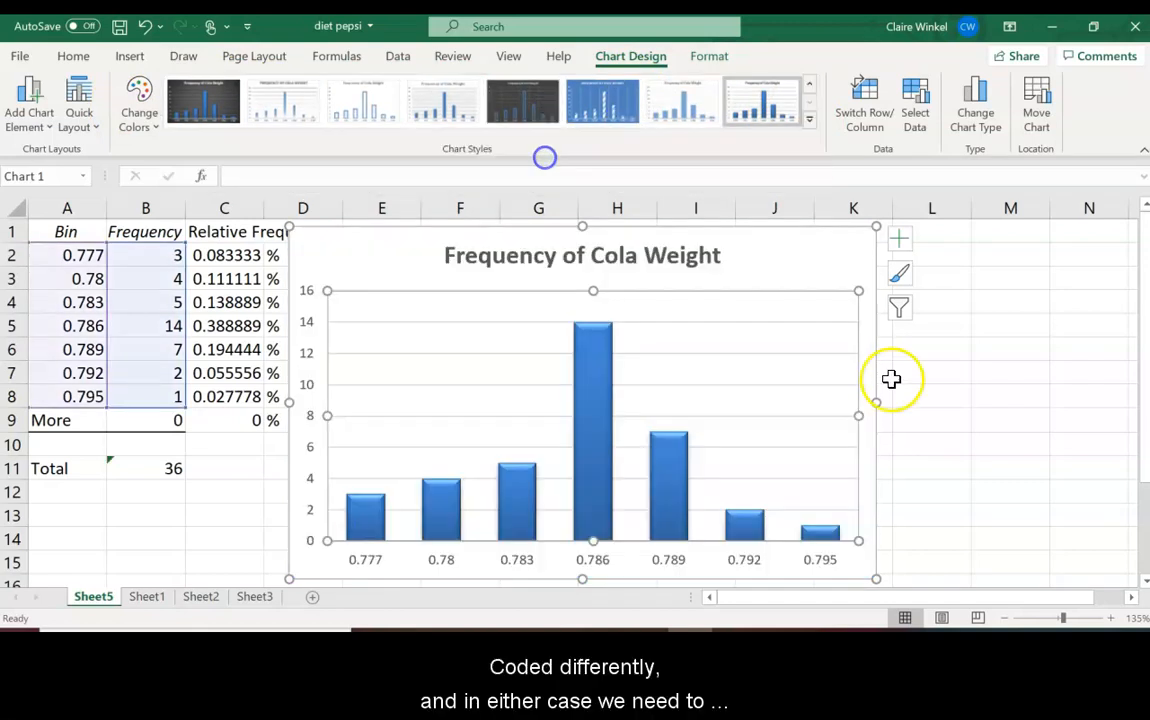
# Set the restyled columns' gap width to 0% and close the formatting options
pyautogui.rightClick(672, 480)
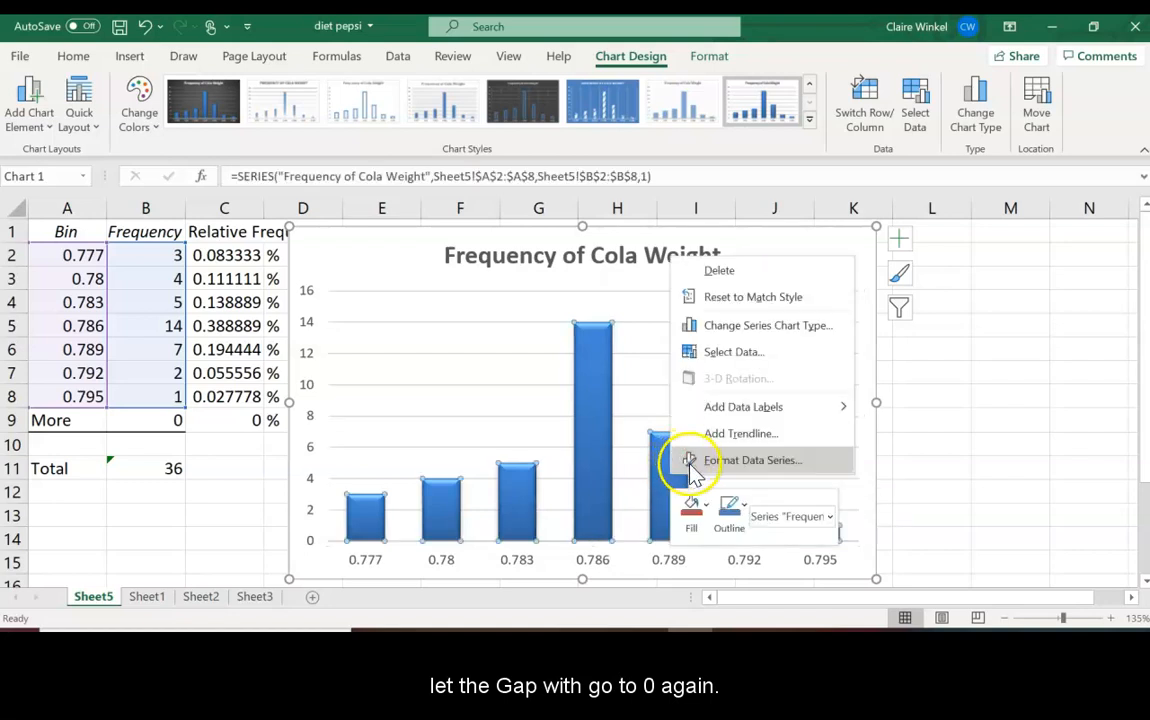
pyautogui.click(693, 461)
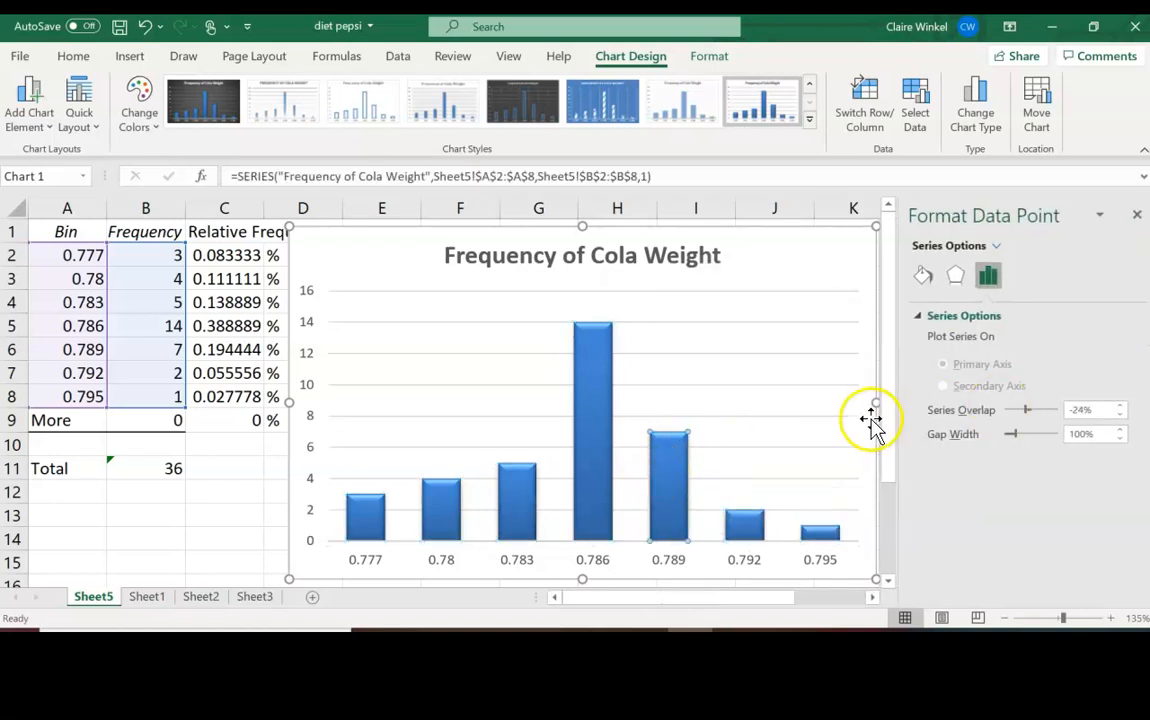
pyautogui.moveTo(1011, 434); pyautogui.dragTo(993, 436)
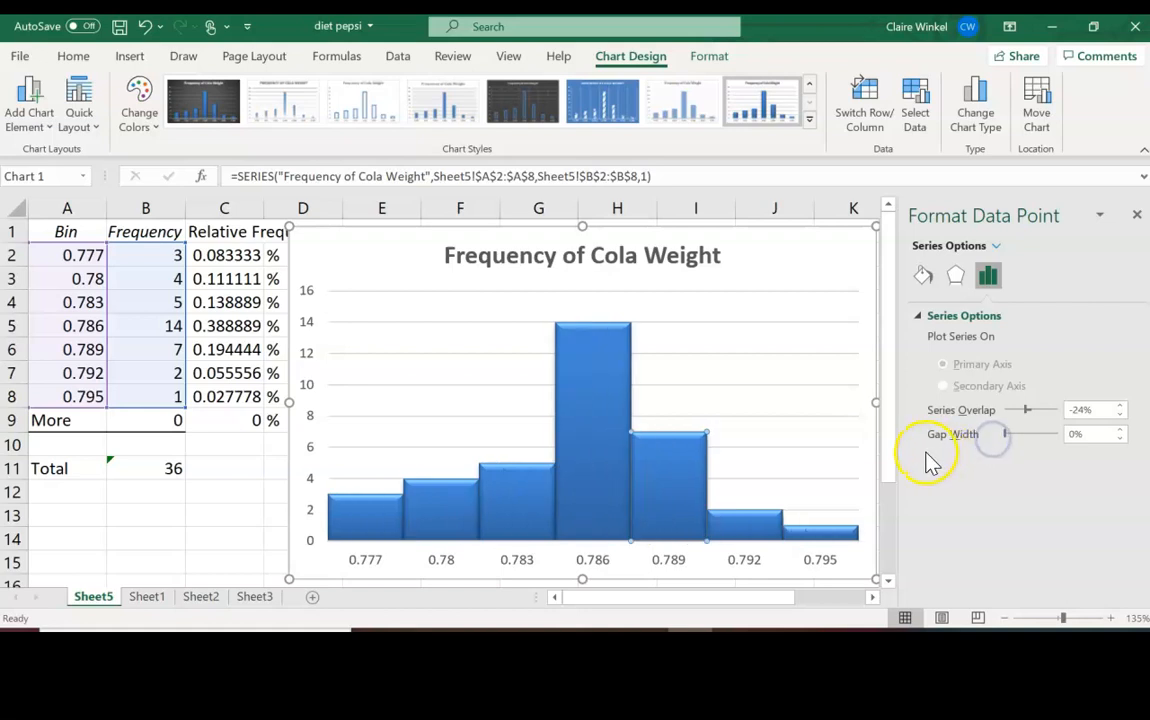
pyautogui.click(855, 375)
pyautogui.click(1137, 215)
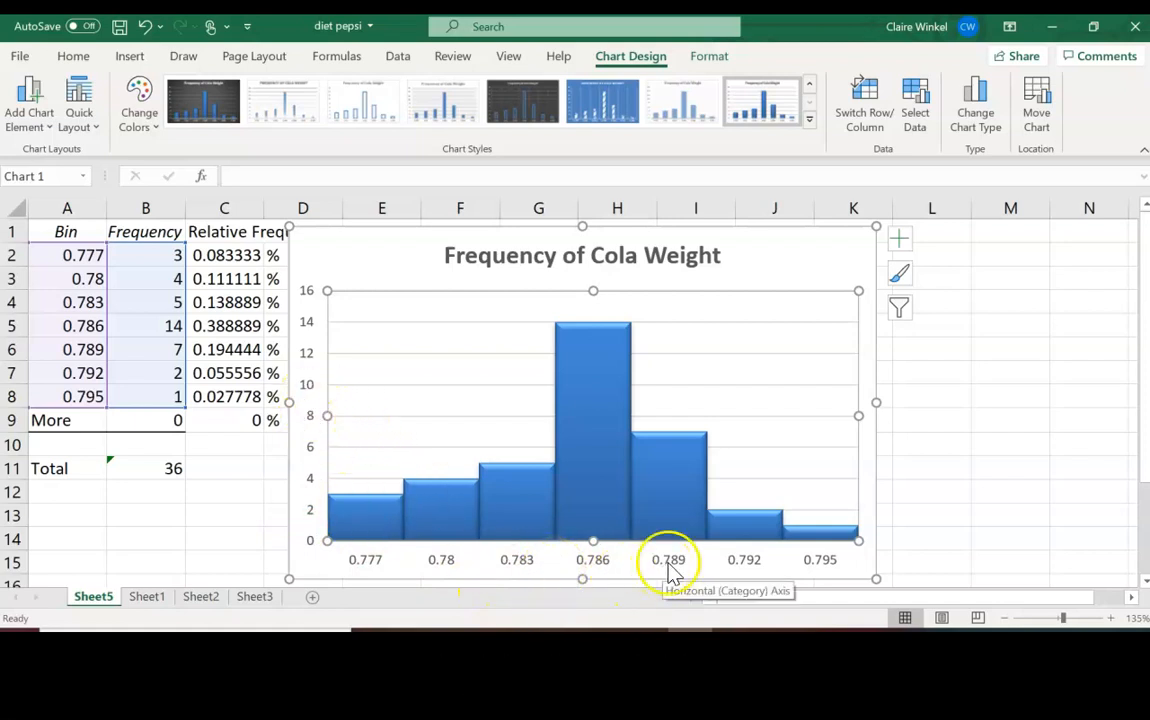
# Add axis titles to the chart and replace the vertical axis title's text with "Frequency"
pyautogui.click(903, 250)
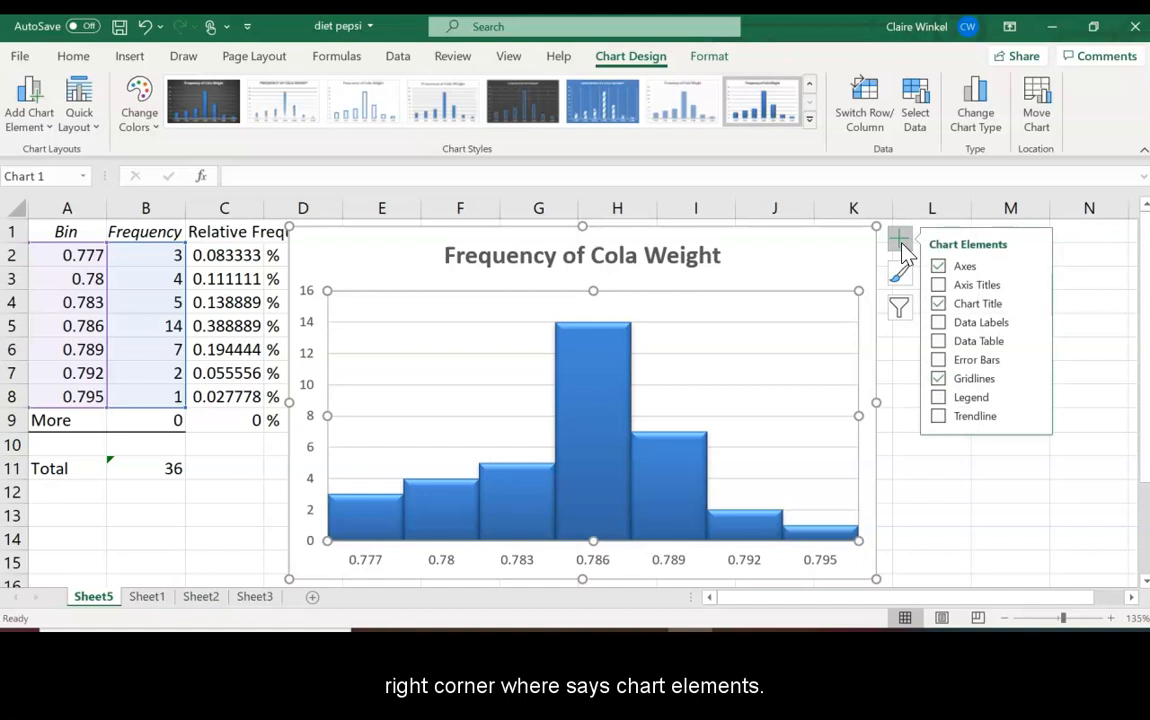
pyautogui.click(940, 287)
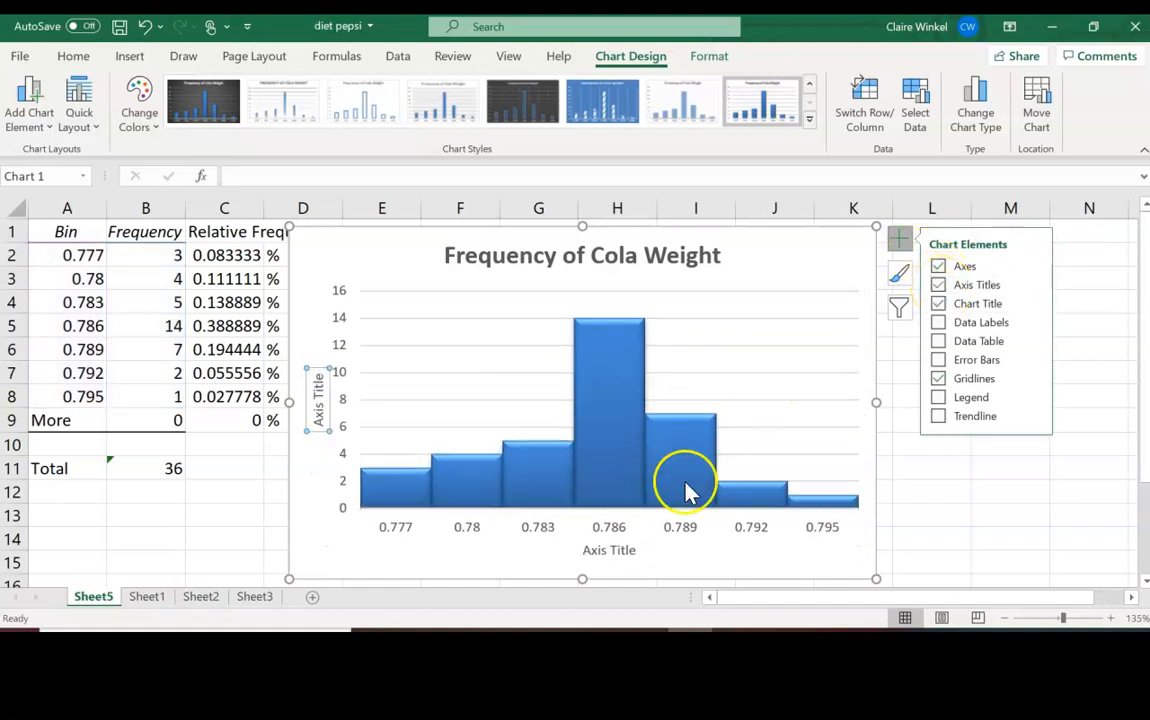
pyautogui.click(322, 420)
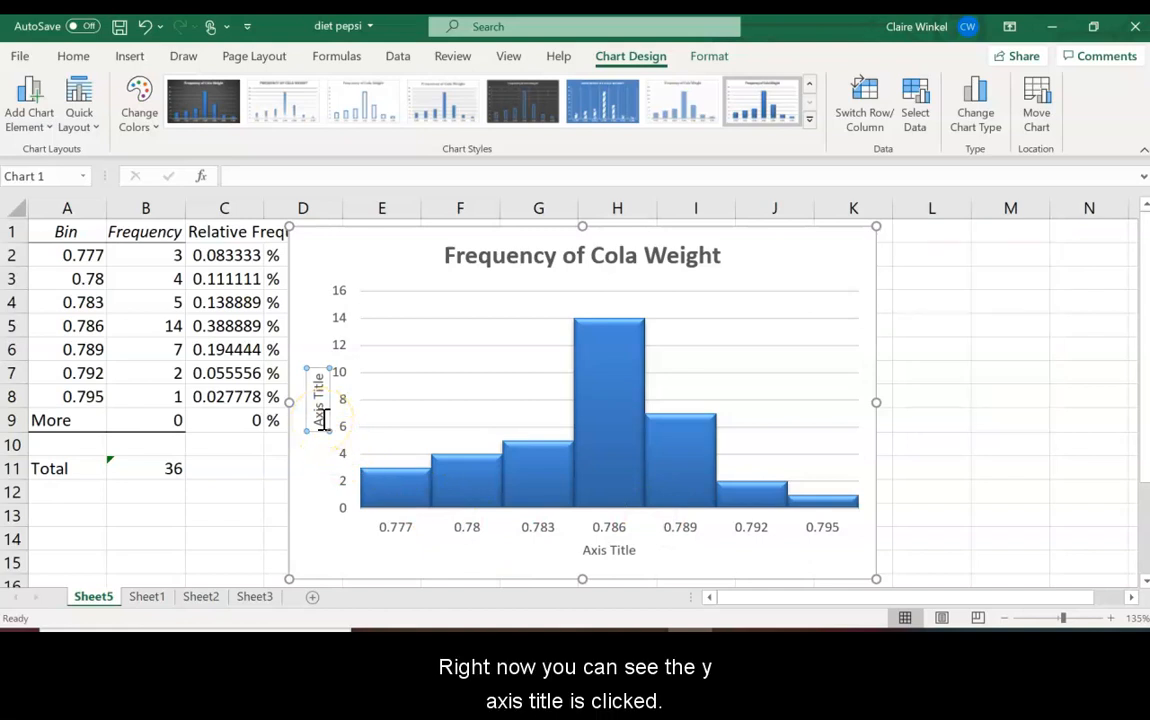
pyautogui.press('Delete')
pyautogui.press('Delete')
pyautogui.press('Delete')
pyautogui.press('Delete')
pyautogui.press('Delete')
pyautogui.press('Delete')
pyautogui.press('Delete')
pyautogui.press('Delete')
pyautogui.press('Delete')
pyautogui.press('Delete')
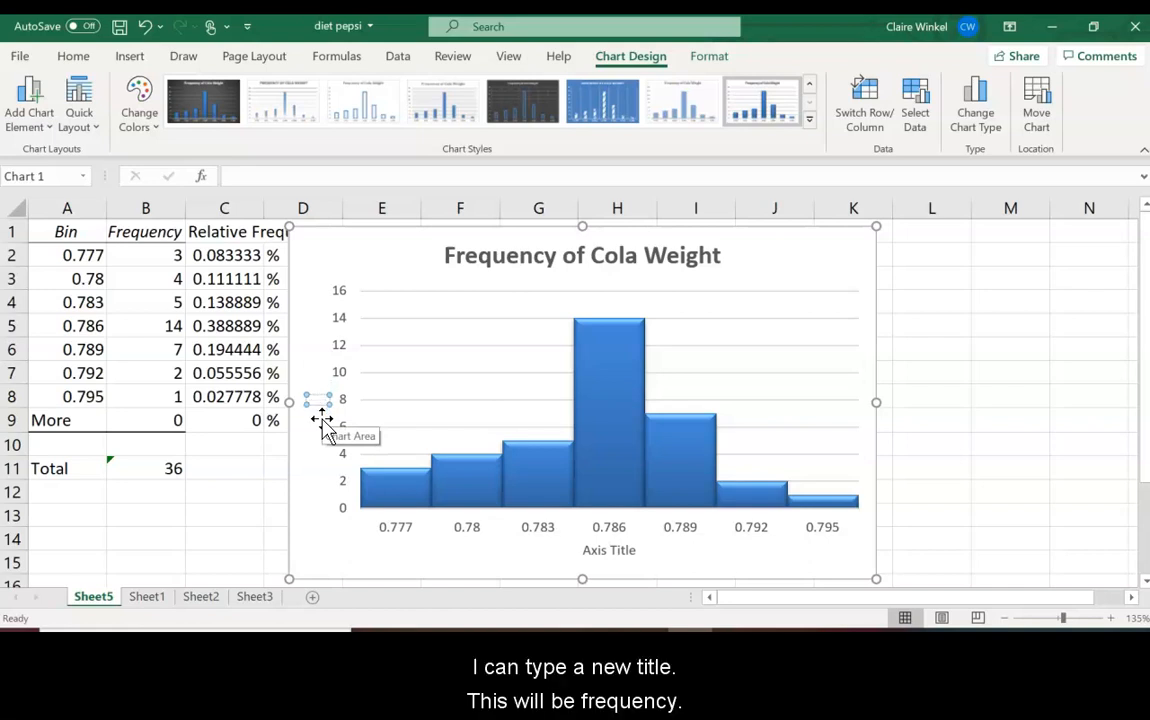
pyautogui.write('Frequency')
pyautogui.press('BackSpace')
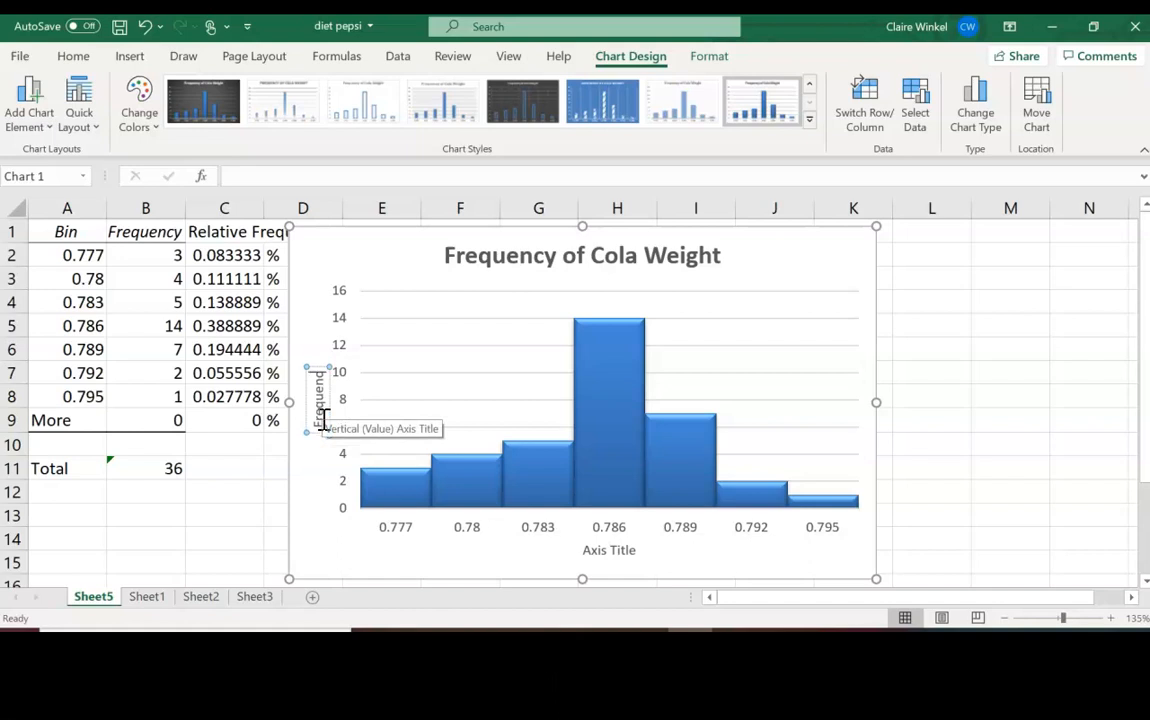
pyautogui.write('y')
# Replace the horizontal axis title's text with "Weight in pounds", correcting the spelling of the first word
pyautogui.click(609, 550)
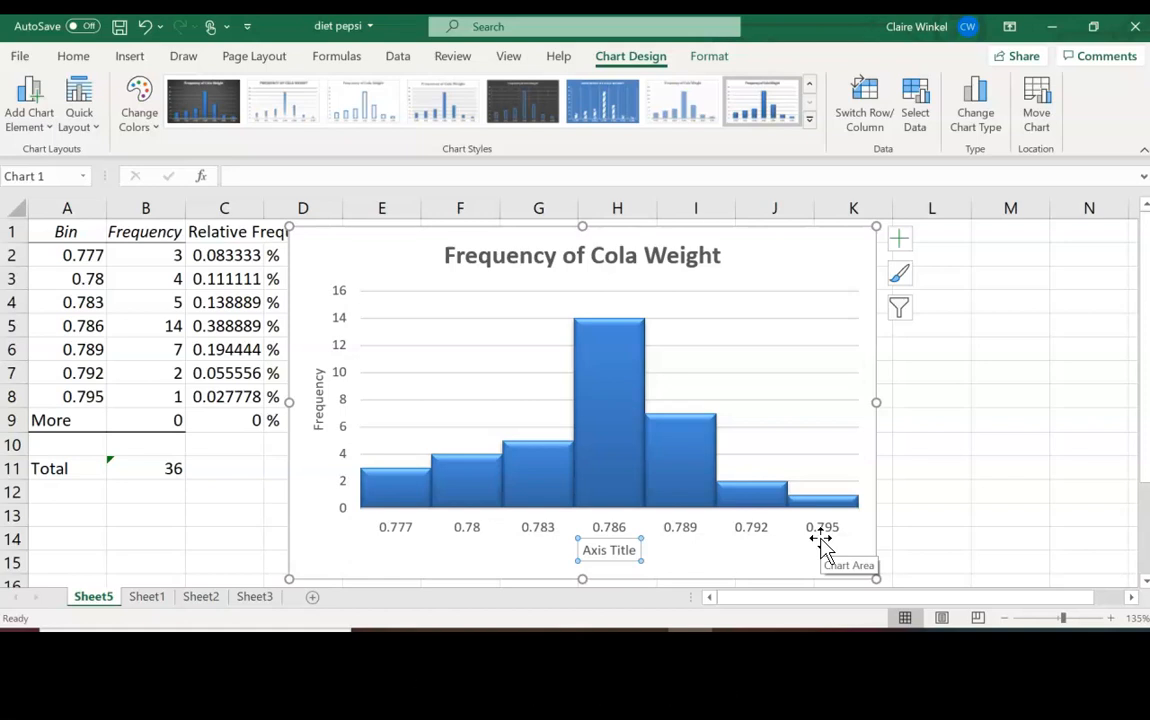
pyautogui.write('W')
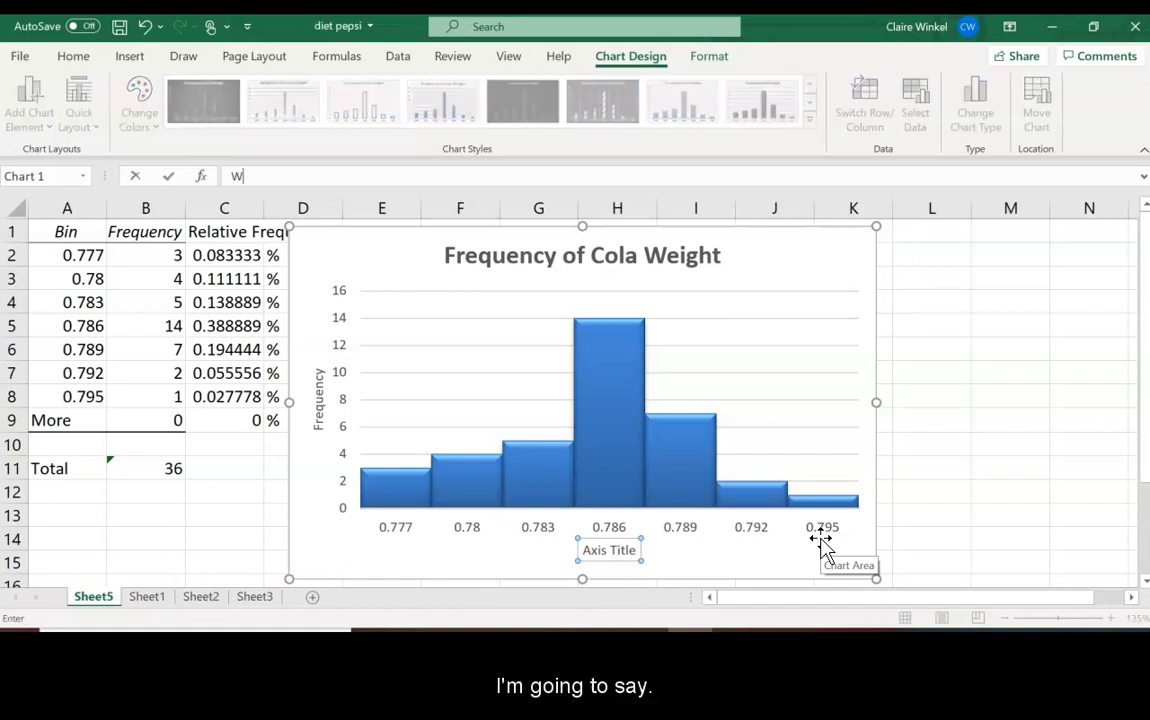
pyautogui.click(820, 546)
pyautogui.write('igh')
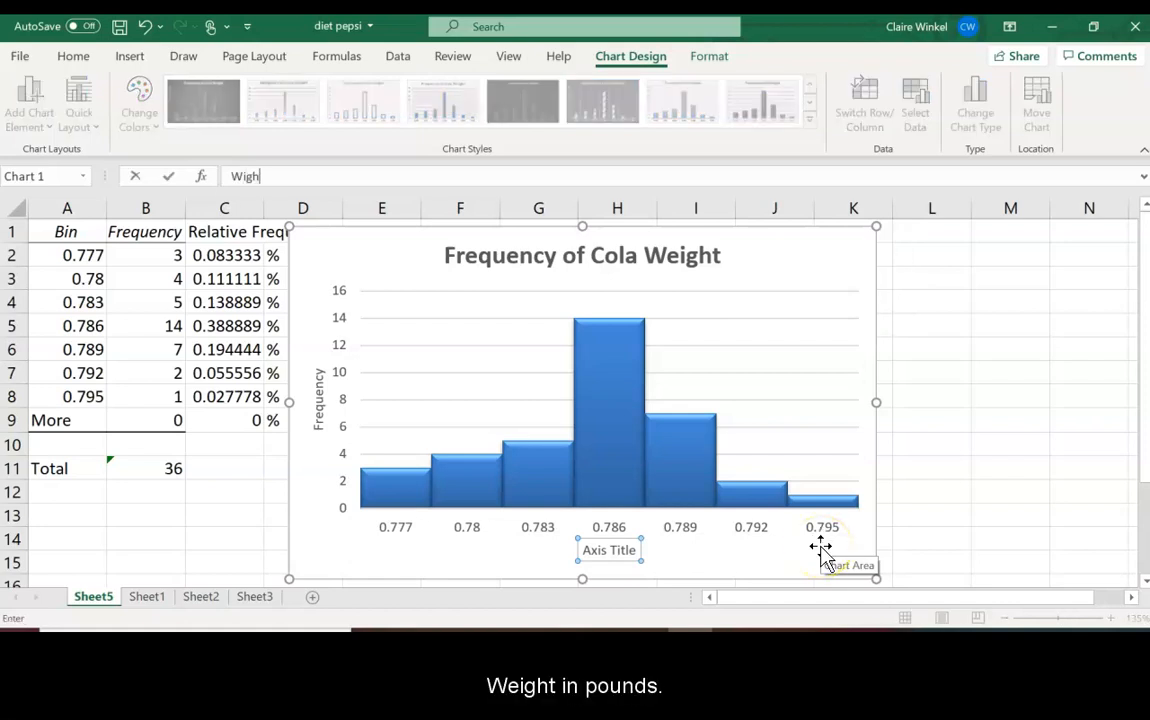
pyautogui.write('t in pounds')
pyautogui.press('Return')
pyautogui.click(731, 598)
pyautogui.click(585, 562)
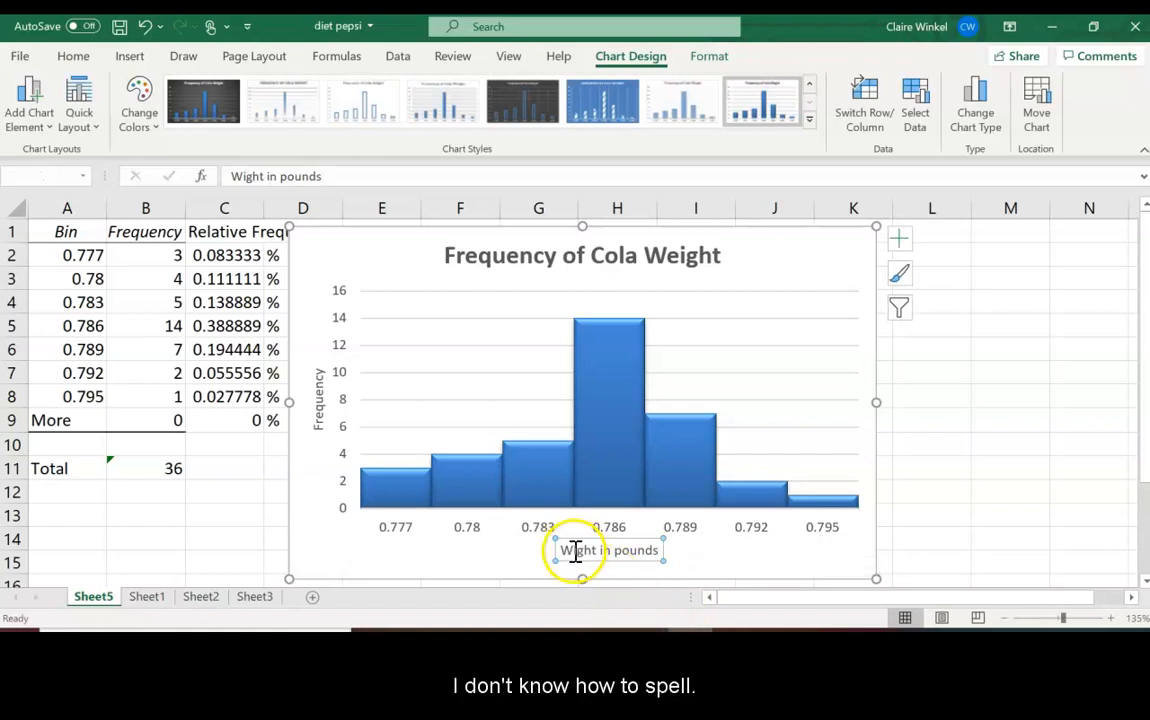
pyautogui.click(574, 551)
pyautogui.write('e')
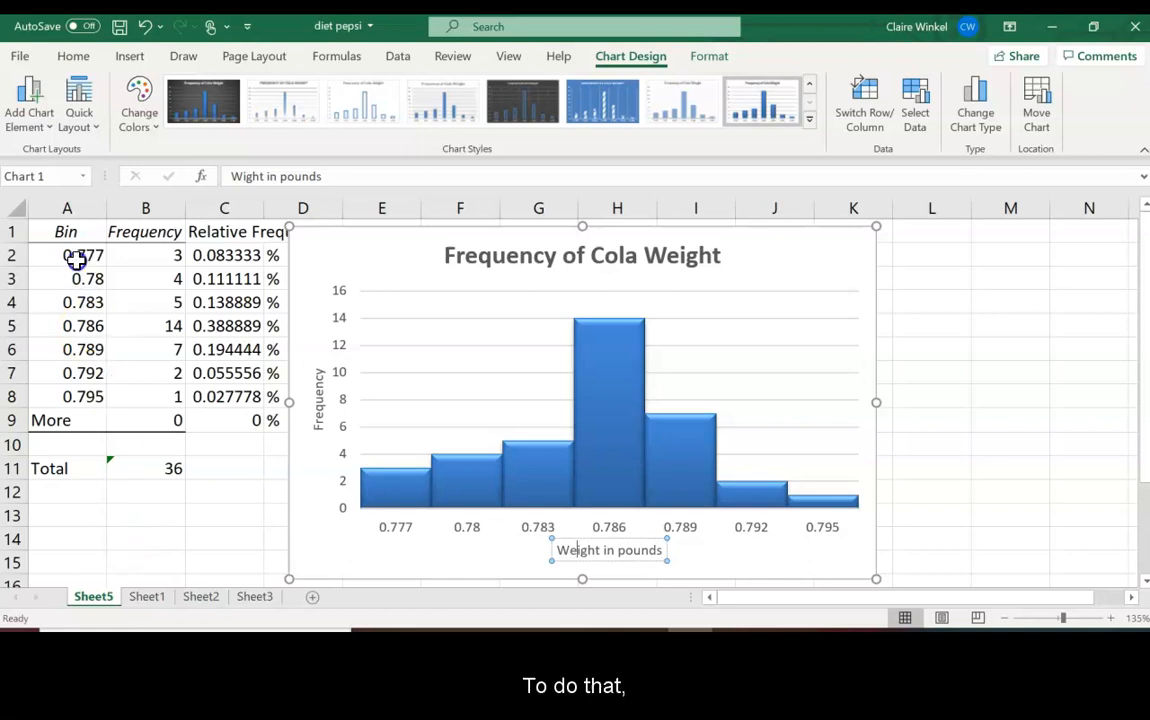
# Copy the bin list with its heading from A1:A8 and paste it below the data, starting in B18
pyautogui.moveTo(74, 233); pyautogui.dragTo(86, 398)
pyautogui.hotkey('ctrl', 'c')
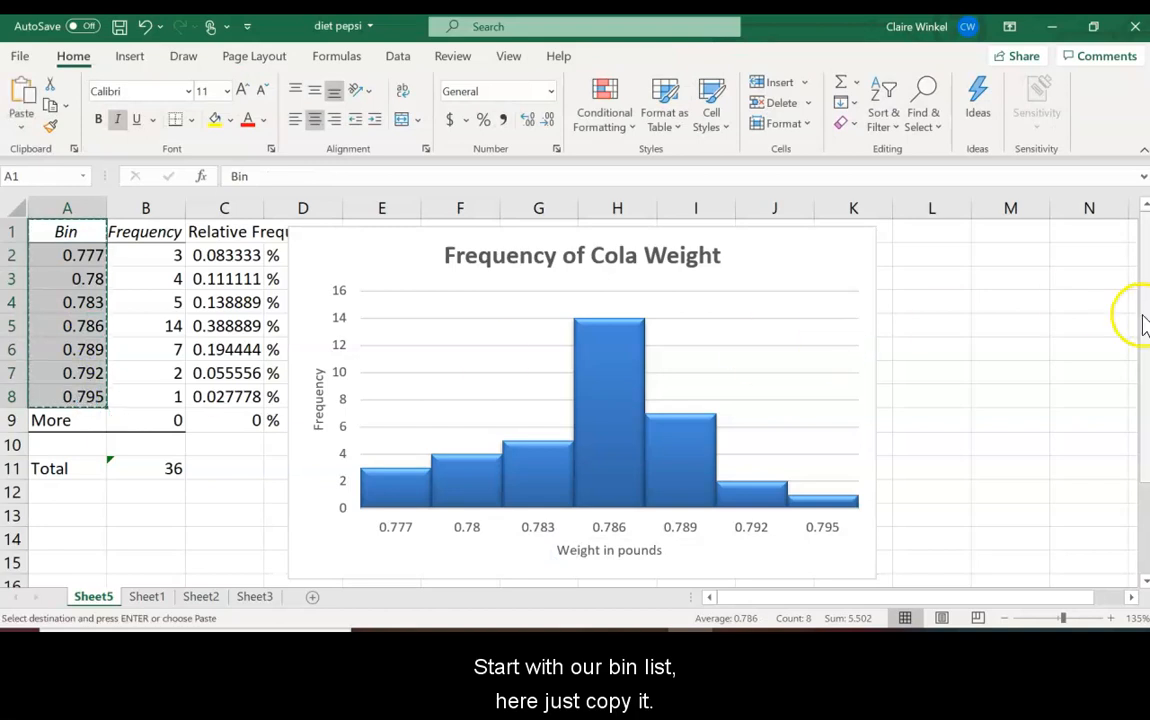
pyautogui.scroll(-2, 1143, 330)
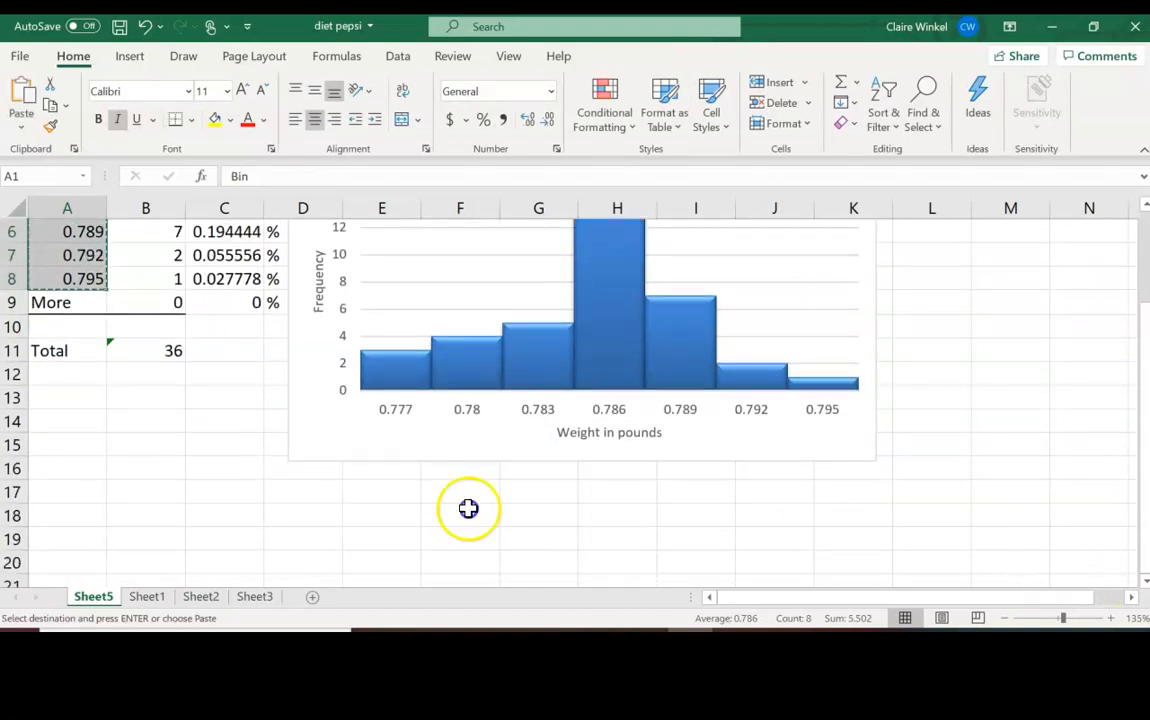
pyautogui.click(155, 507)
pyautogui.hotkey('ctrl', 'v')
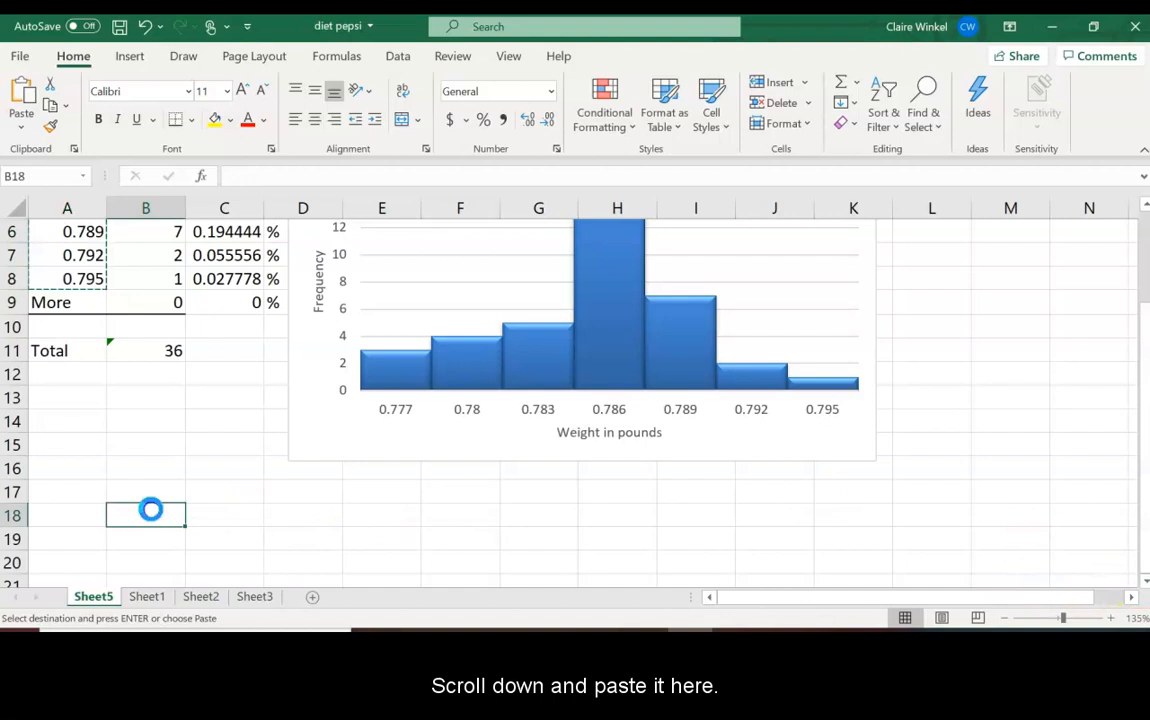
pyautogui.moveTo(1140, 416); pyautogui.dragTo(1138, 520)
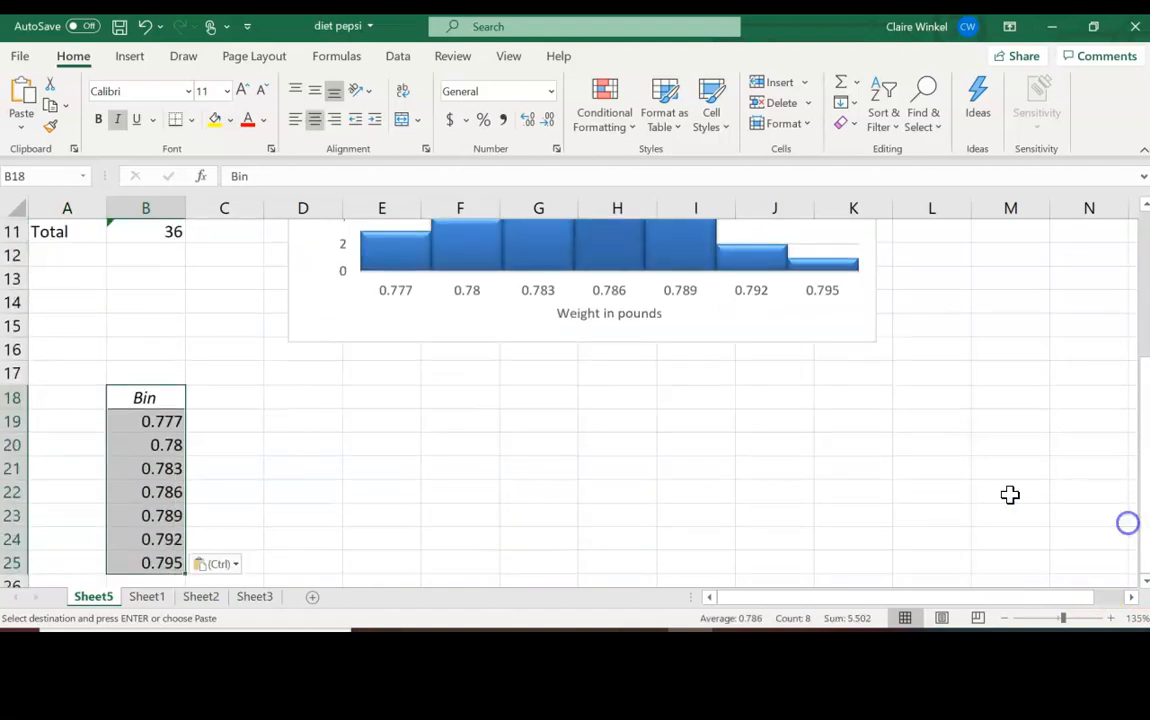
# Enter the heading "categories" in C18, beside the pasted Bin heading
pyautogui.click(247, 392)
pyautogui.write('categ')
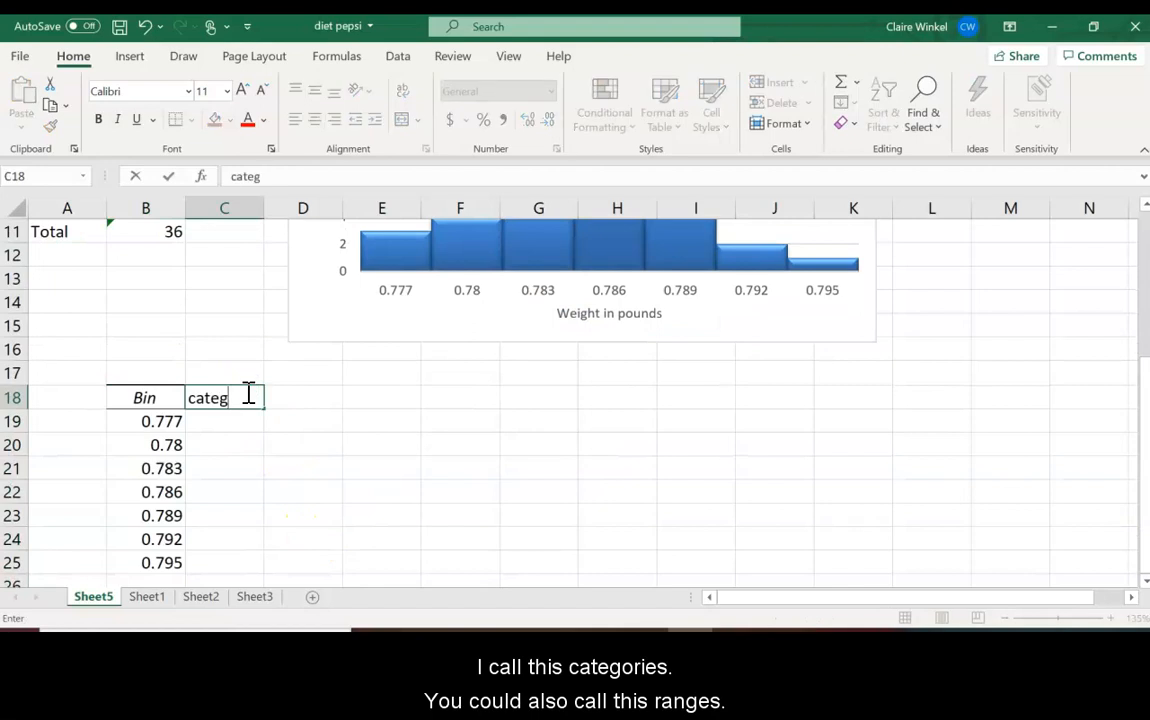
pyautogui.write('orien')
pyautogui.write('s')
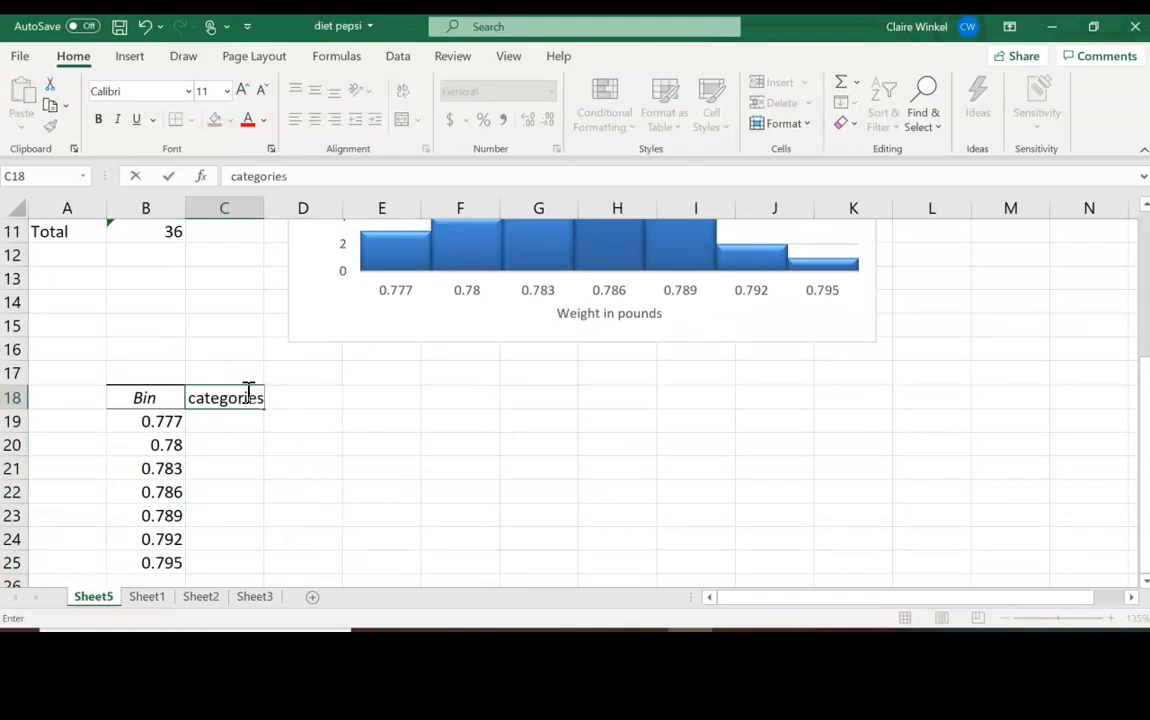
pyautogui.press('Return')
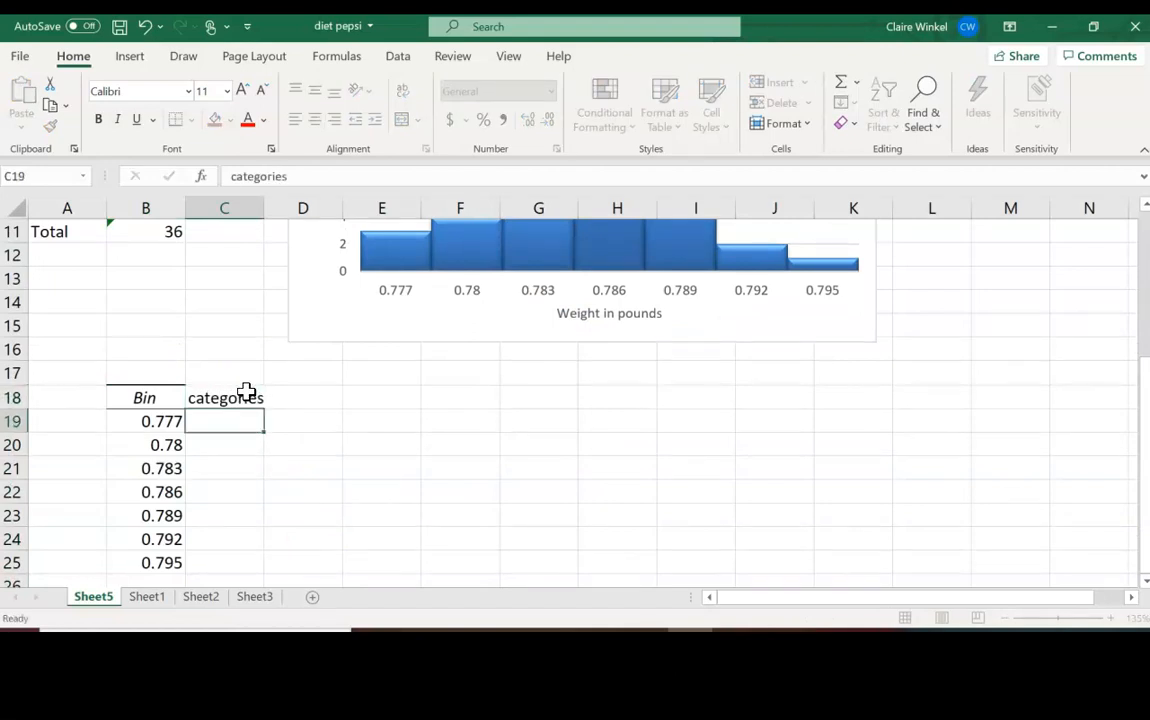
# Enter the category ranges 0.778-0.78, 0.781-0.783, 0.784 - 0.786, 0.787-0.789, 0.790-0.792 and 0.793-0.795 in C20:C25, beside their bins
pyautogui.press('Down')
pyautogui.press('Down')
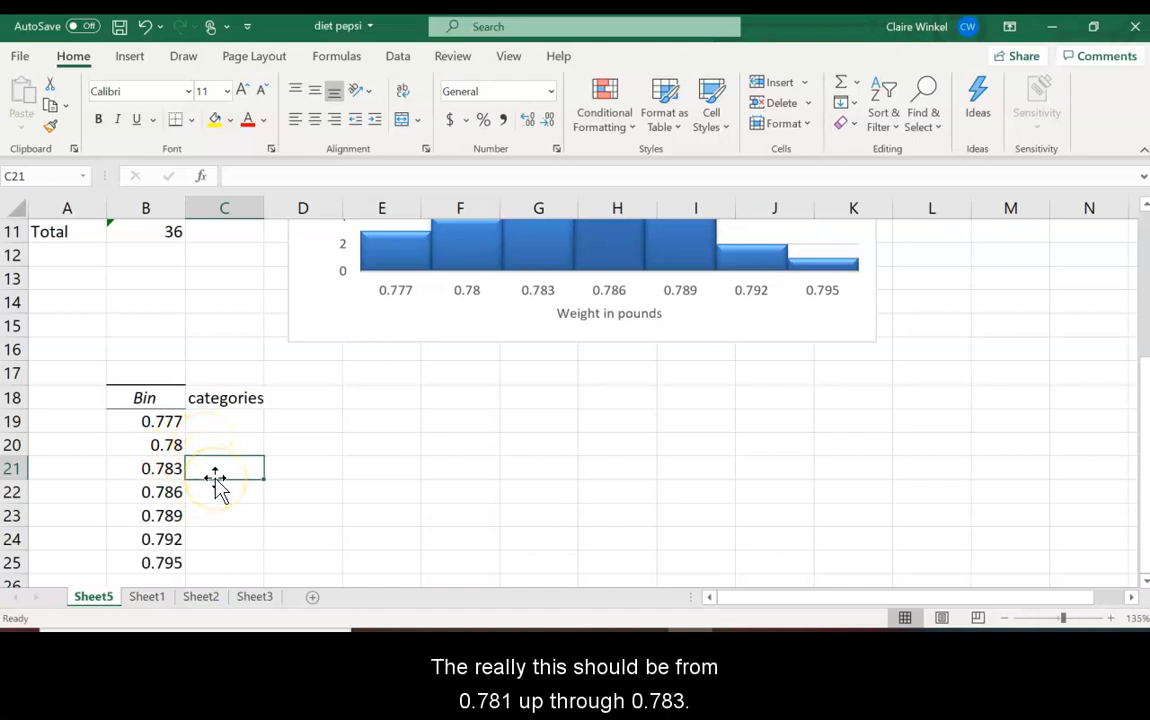
pyautogui.write('0.781-0')
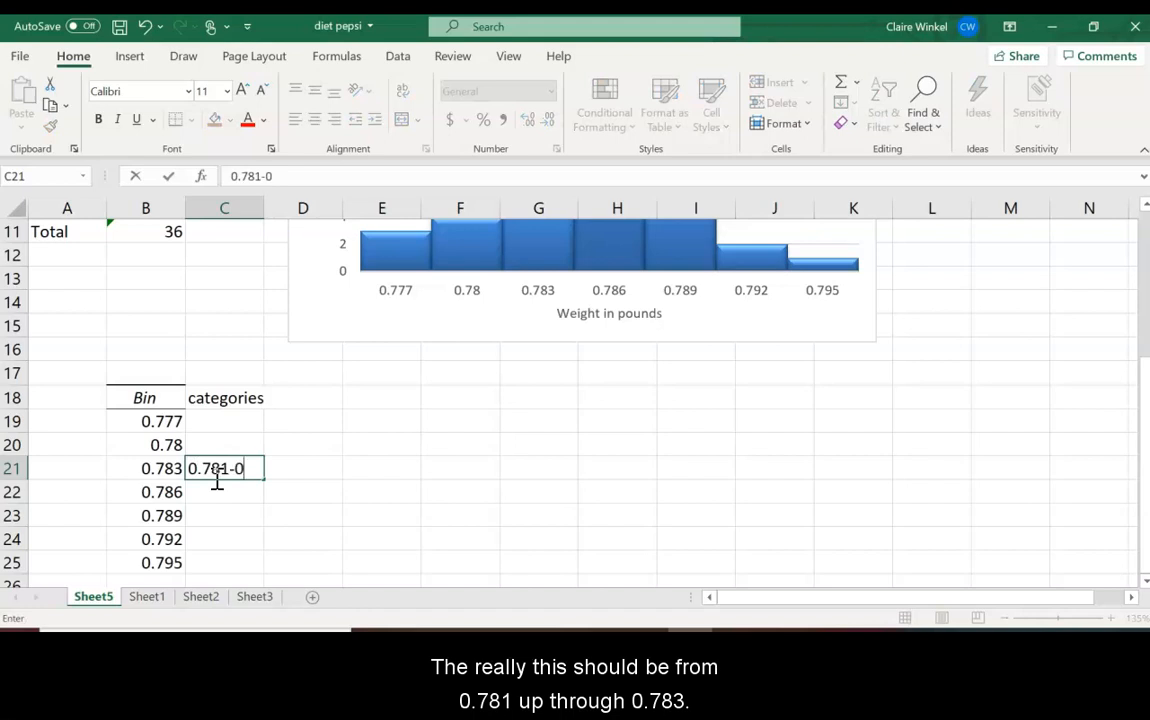
pyautogui.write('.783')
pyautogui.press('Return')
pyautogui.write('0.781-0.786')
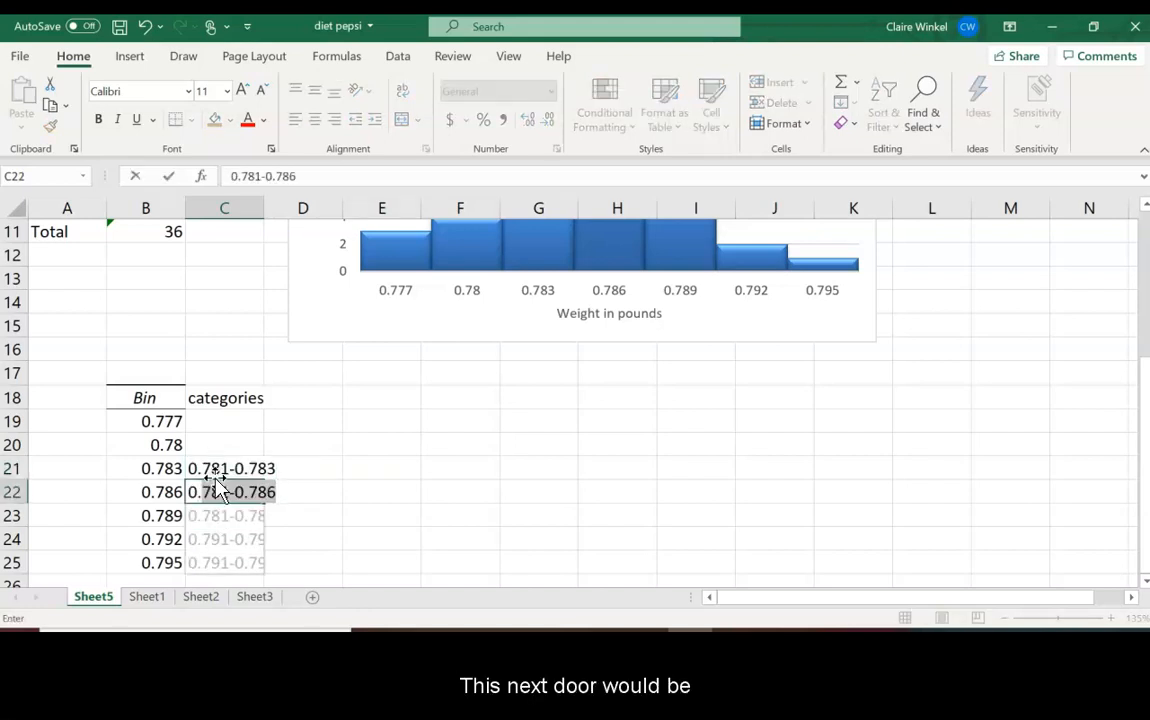
pyautogui.write('0.')
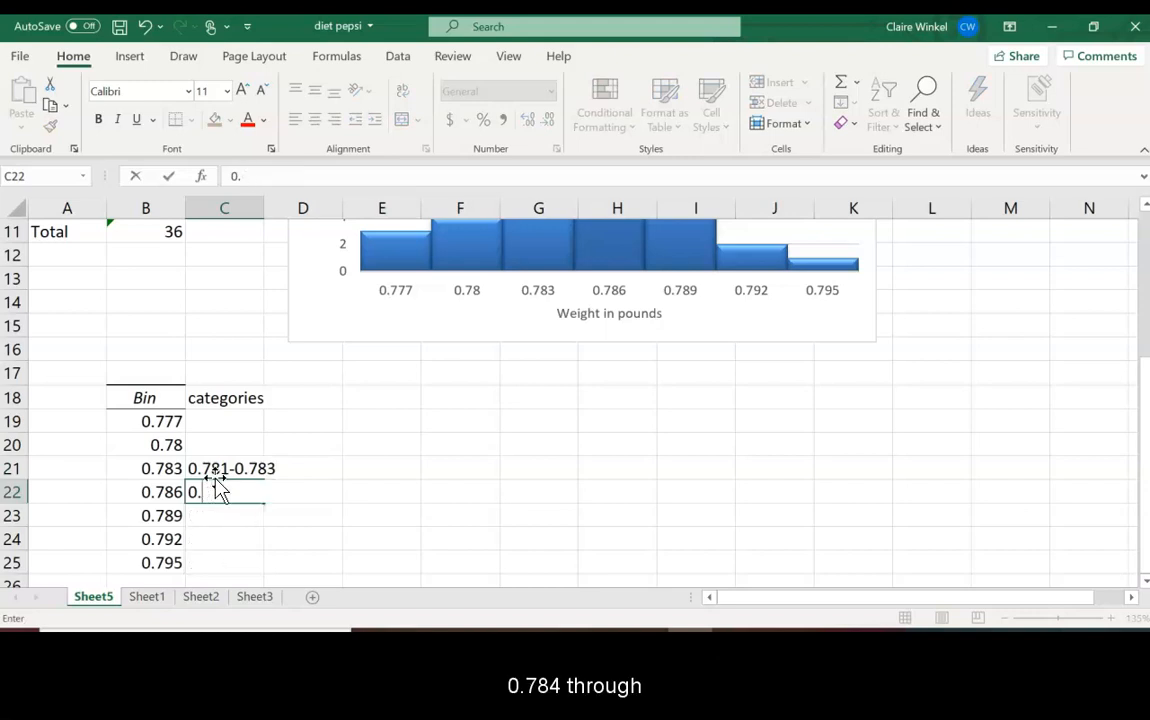
pyautogui.write('4784 - 0.78')
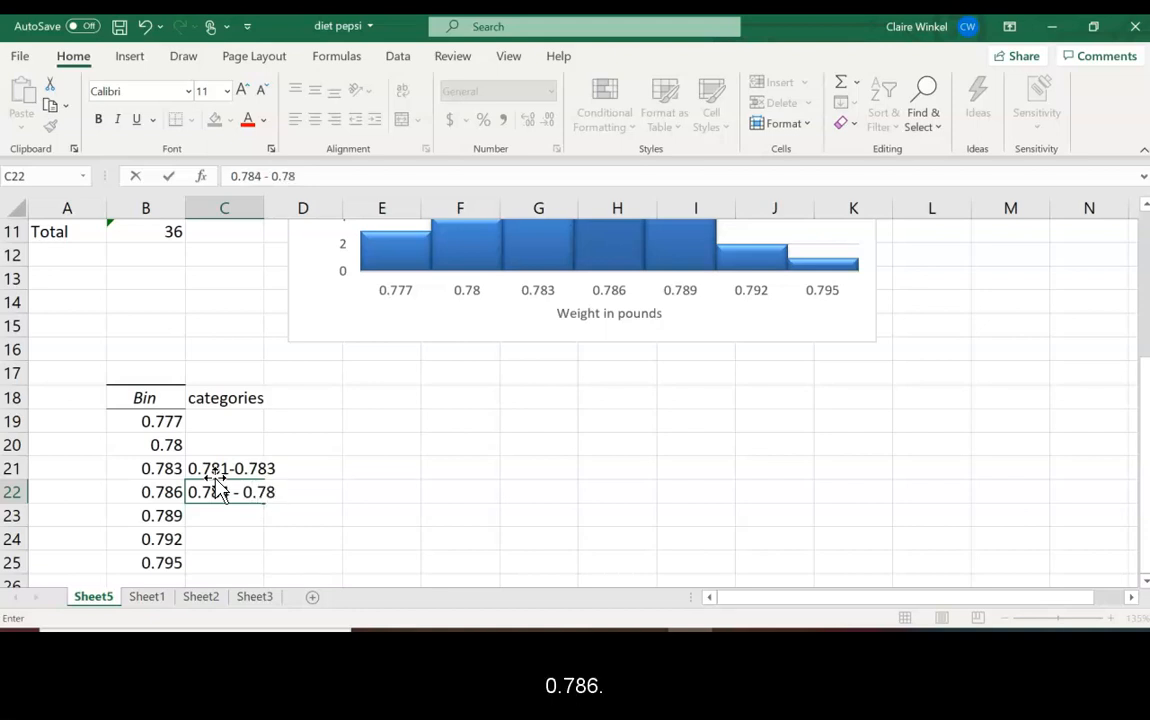
pyautogui.write('6')
pyautogui.click(219, 445)
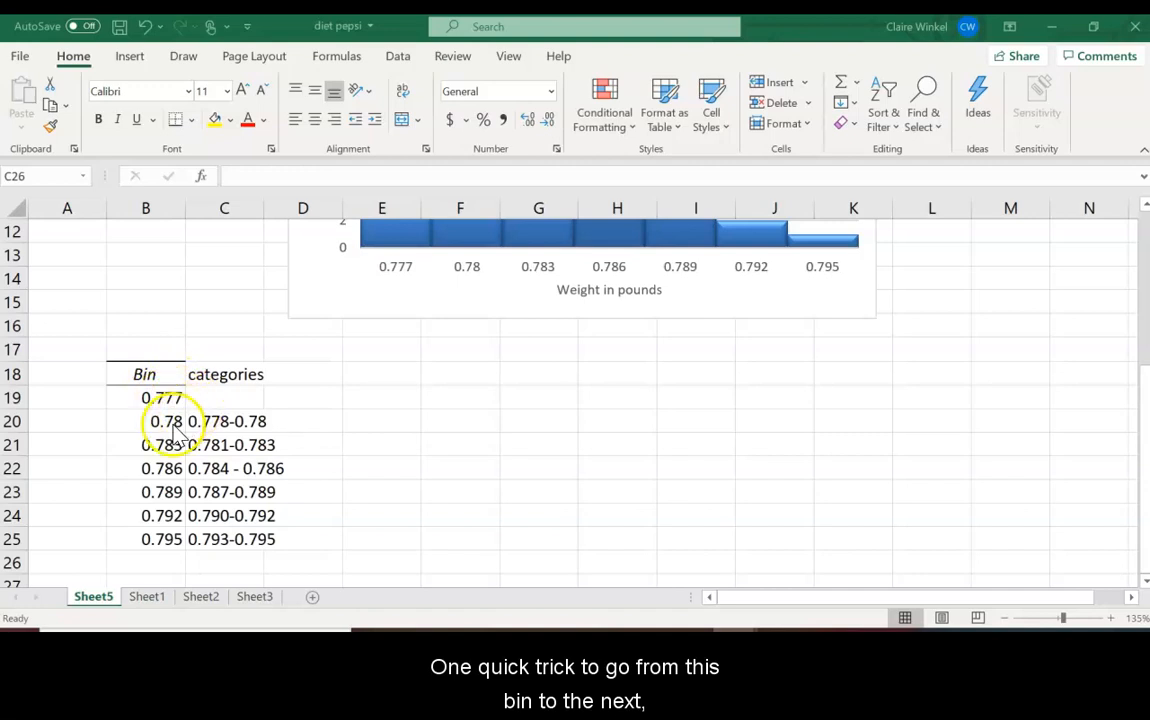
# Note the value 0.003 in G20 and label it "bin width" in H20
pyautogui.click(508, 413)
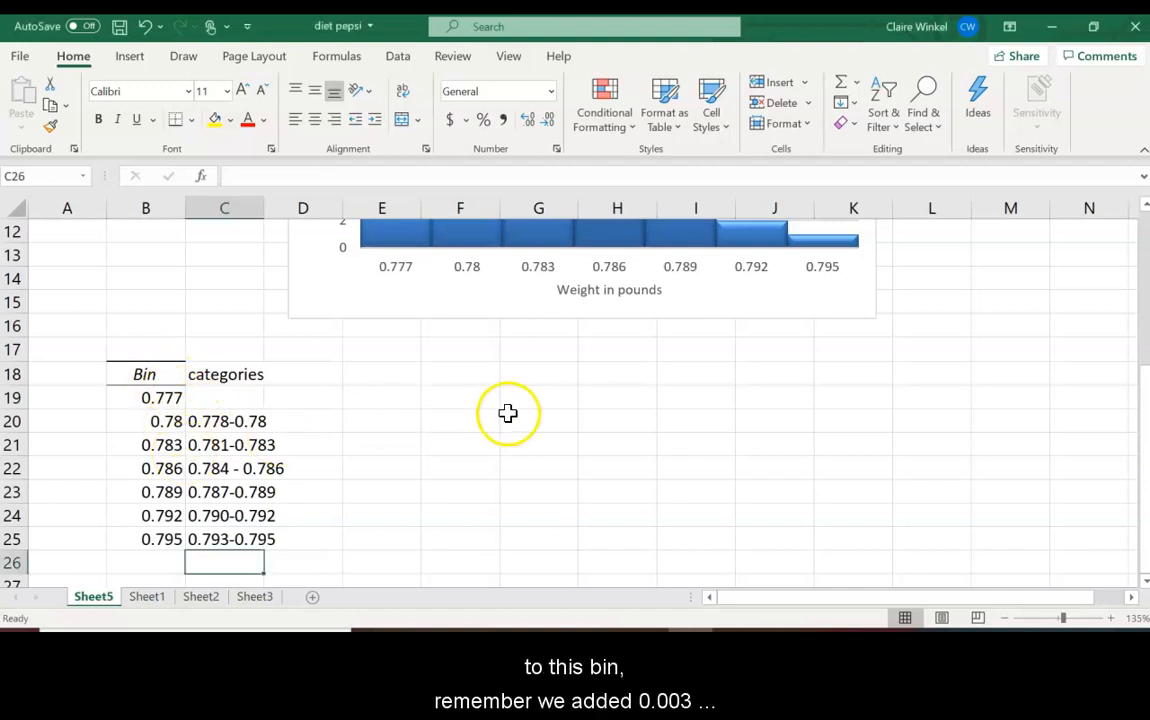
pyautogui.click(508, 413)
pyautogui.write('0.003')
pyautogui.press('Return')
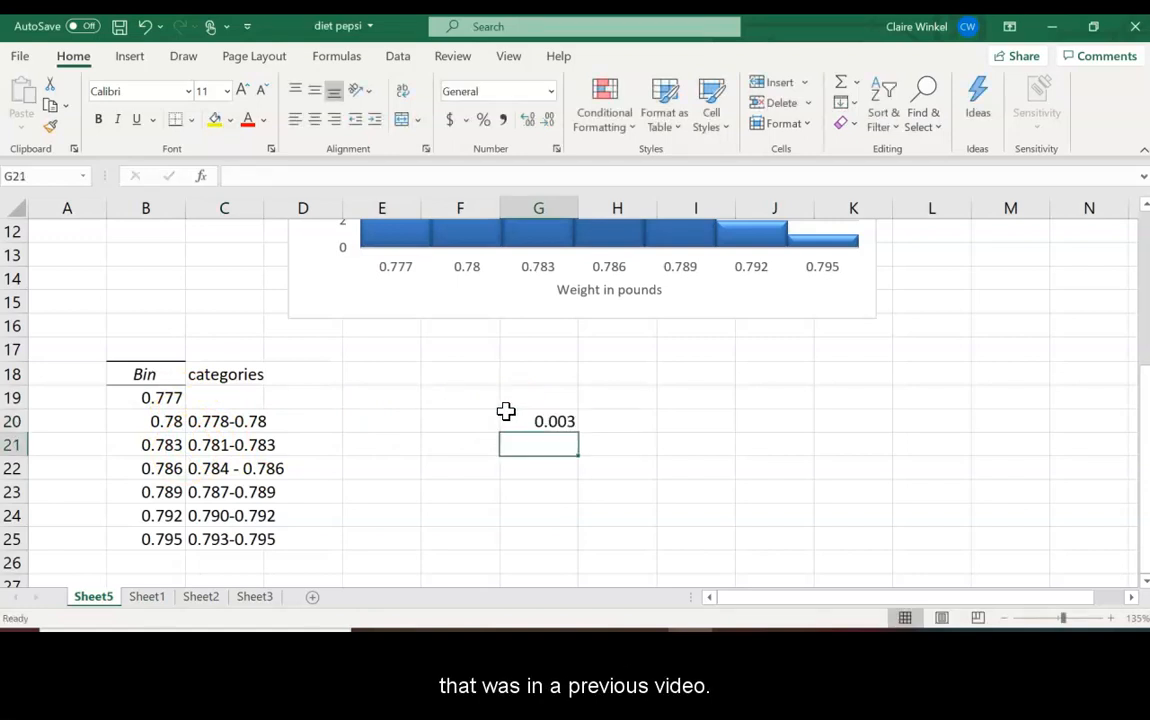
pyautogui.click(598, 421)
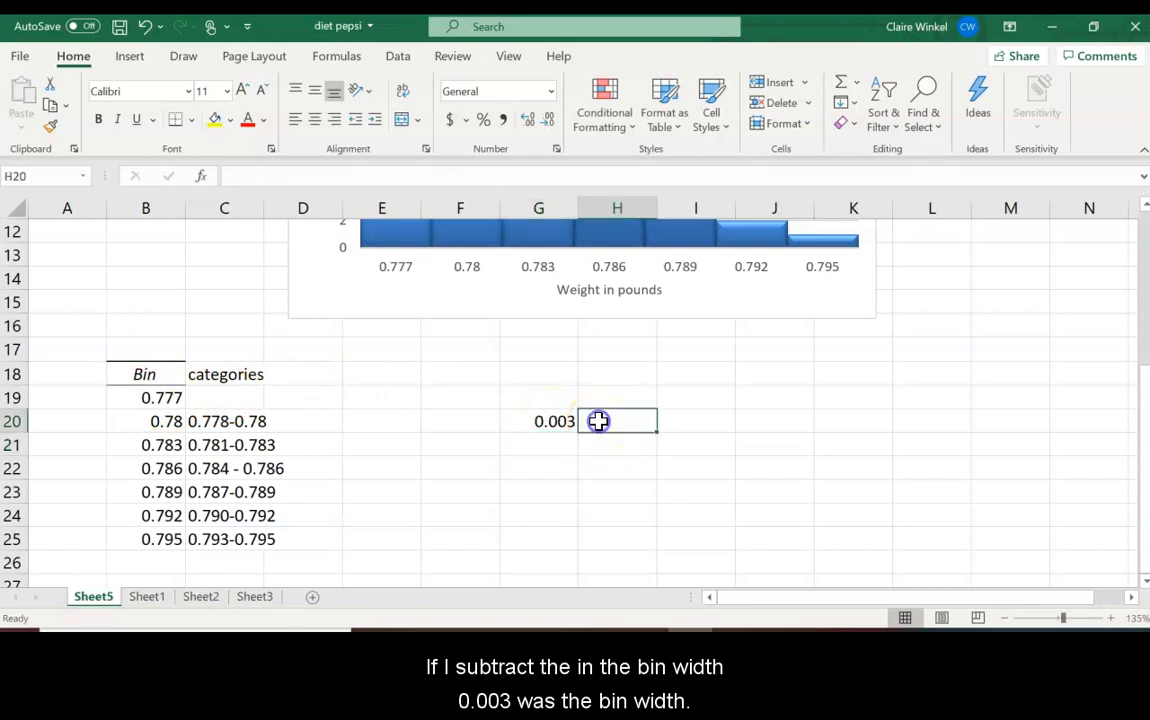
pyautogui.write('bin width')
pyautogui.press('Return')
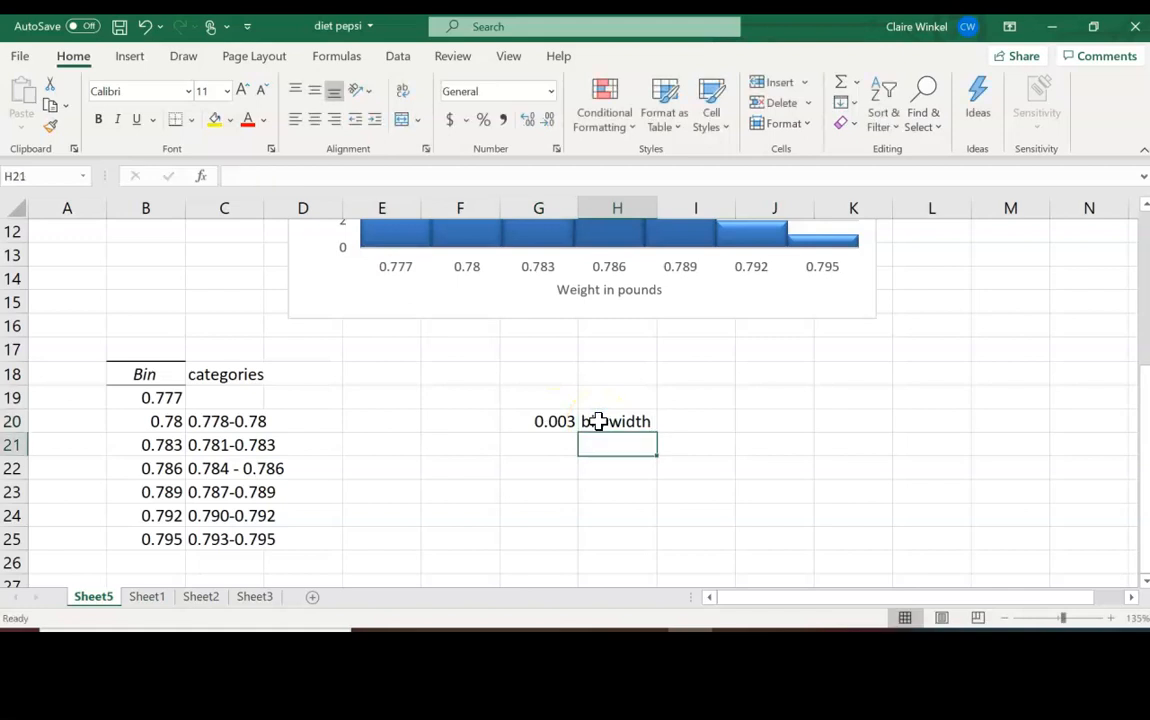
# Enter the lower bound 0.774 in B17 and the first bin's category range 0.774-0.777 in C19
pyautogui.click(170, 349)
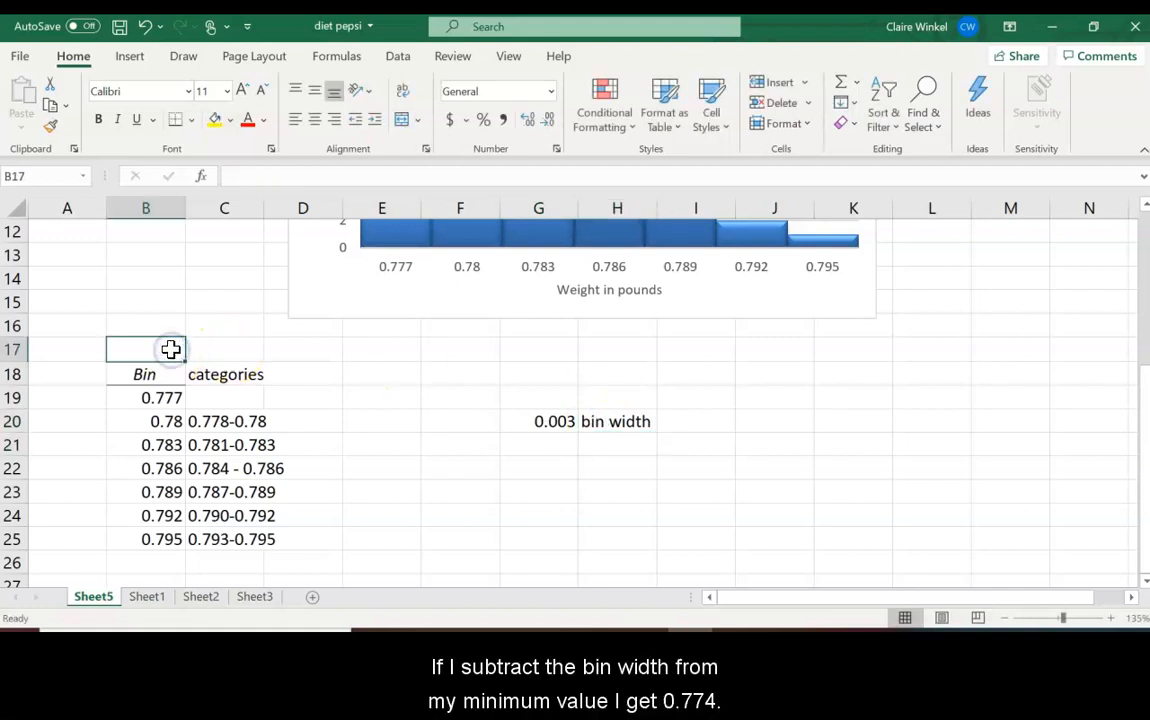
pyautogui.write('0.774')
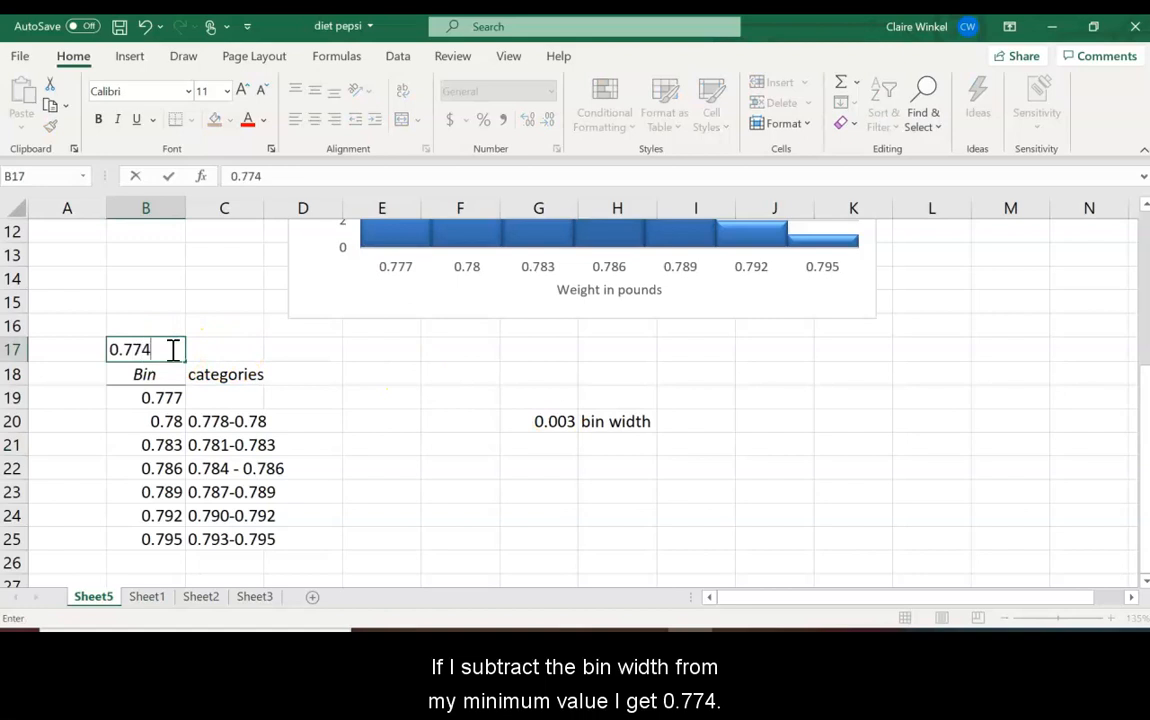
pyautogui.press('Return')
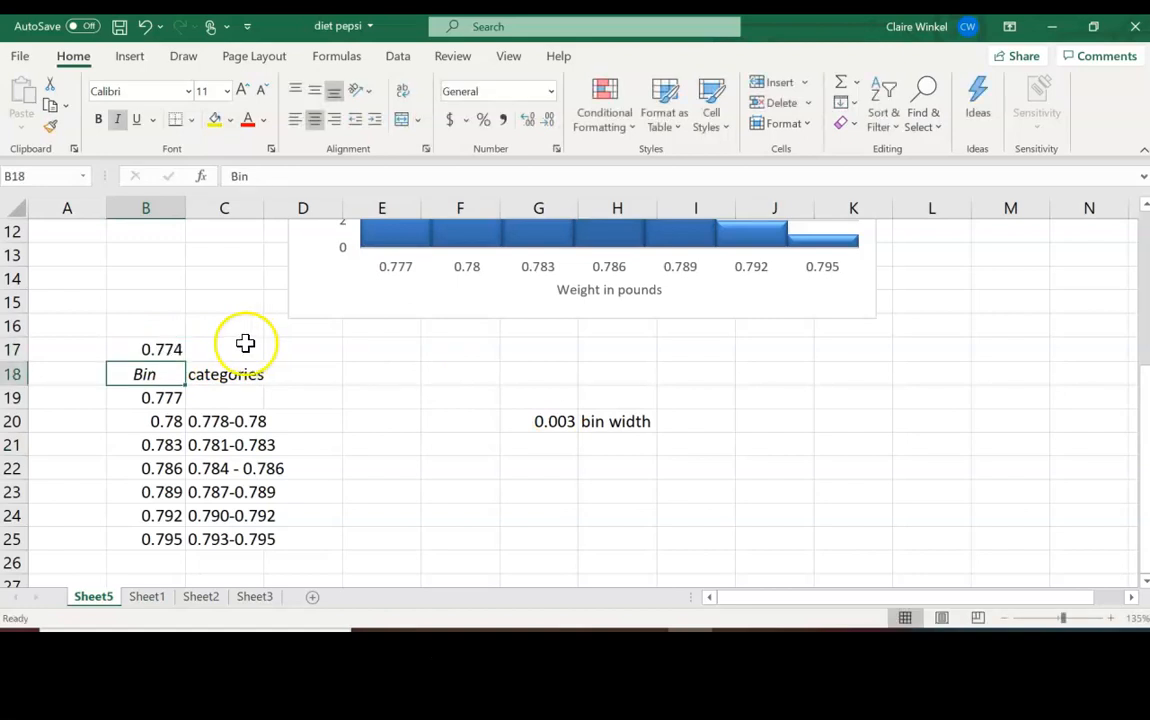
pyautogui.click(210, 399)
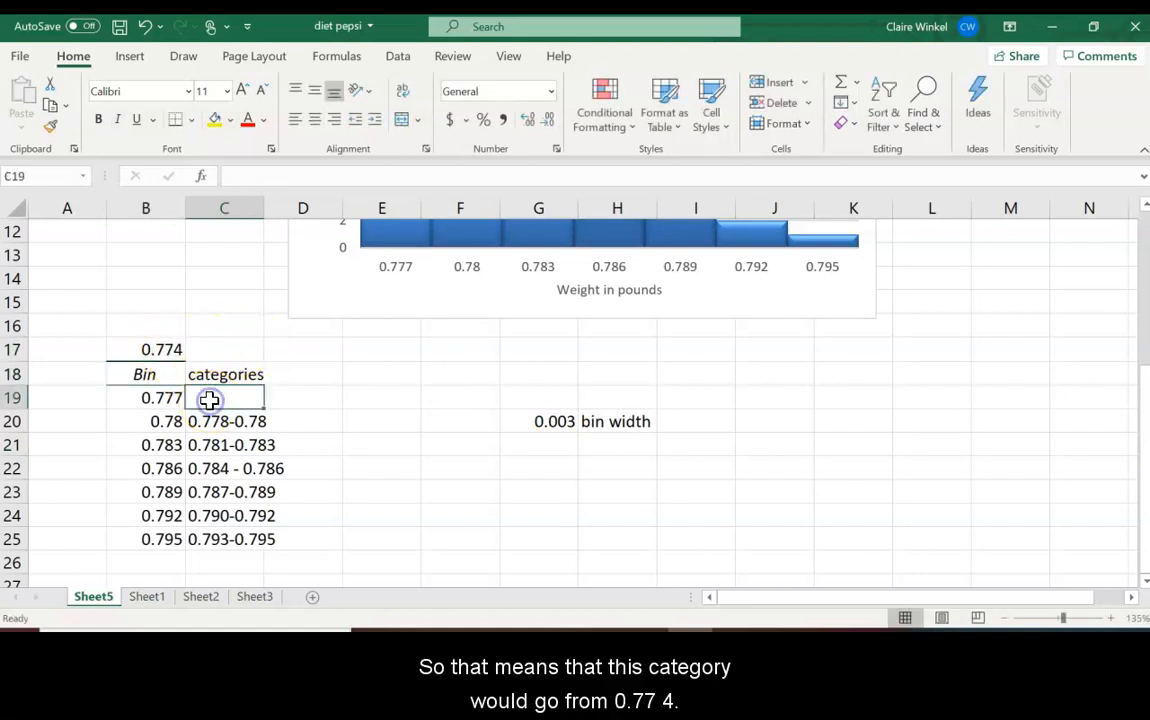
pyautogui.write('n')
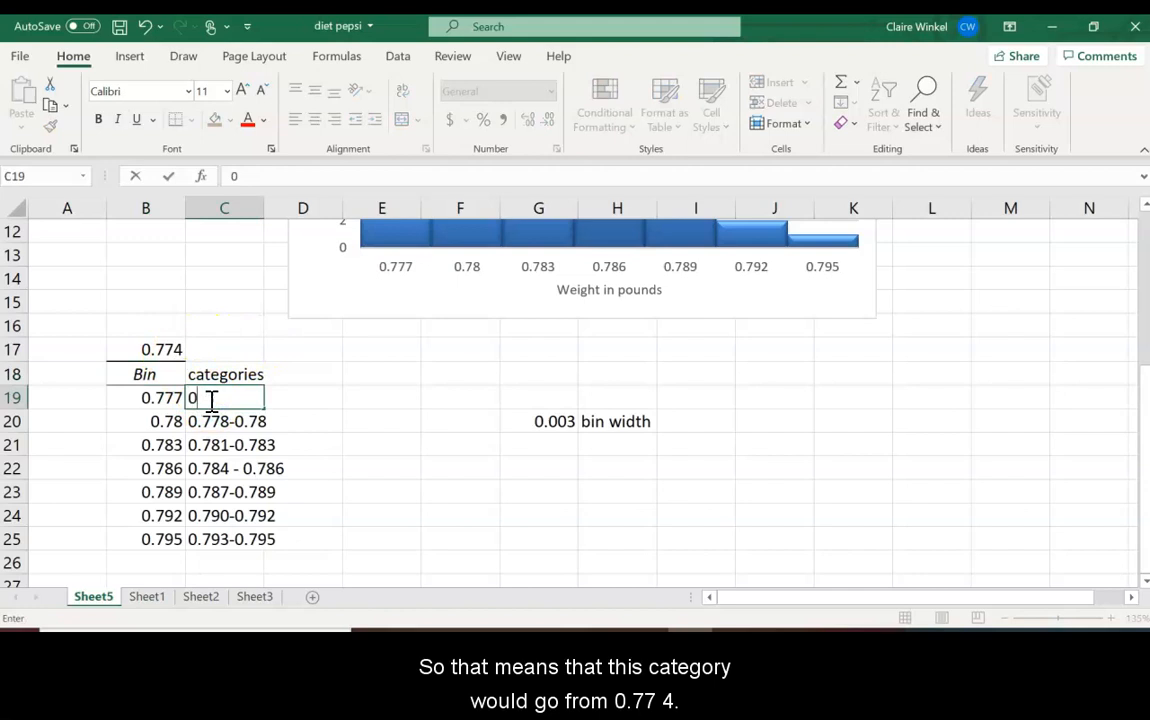
pyautogui.write('.774-0.777')
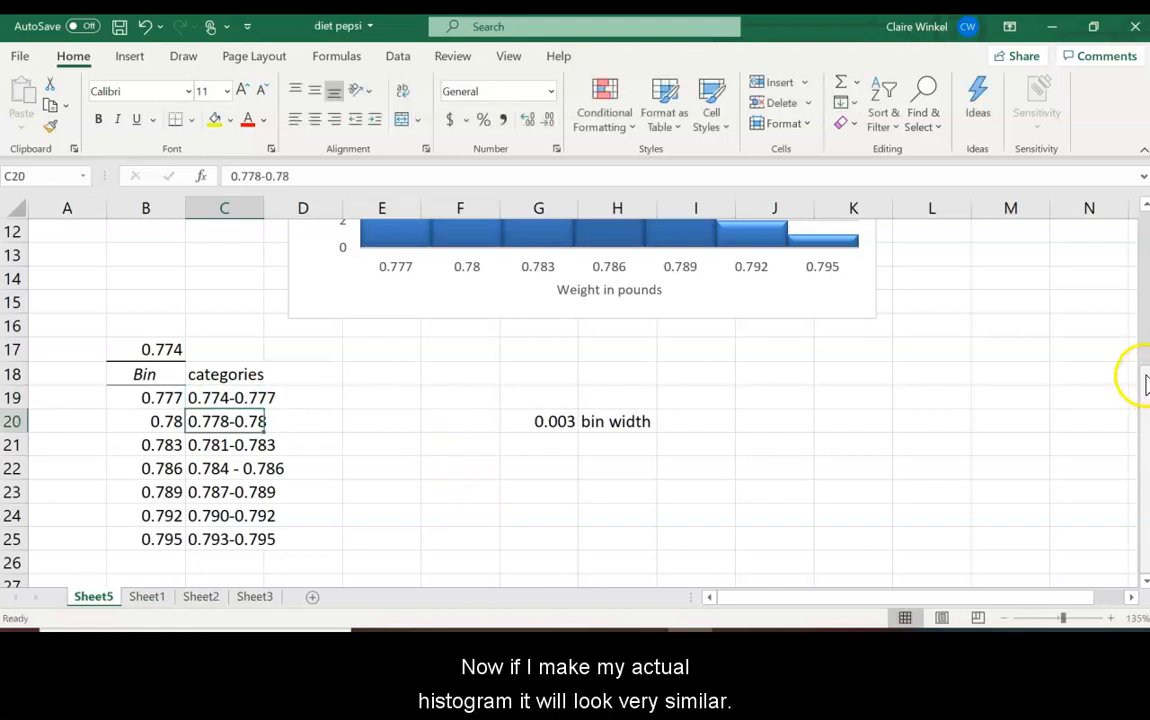
# Insert a blank 2-D clustered column chart from an empty cell
pyautogui.click(618, 518)
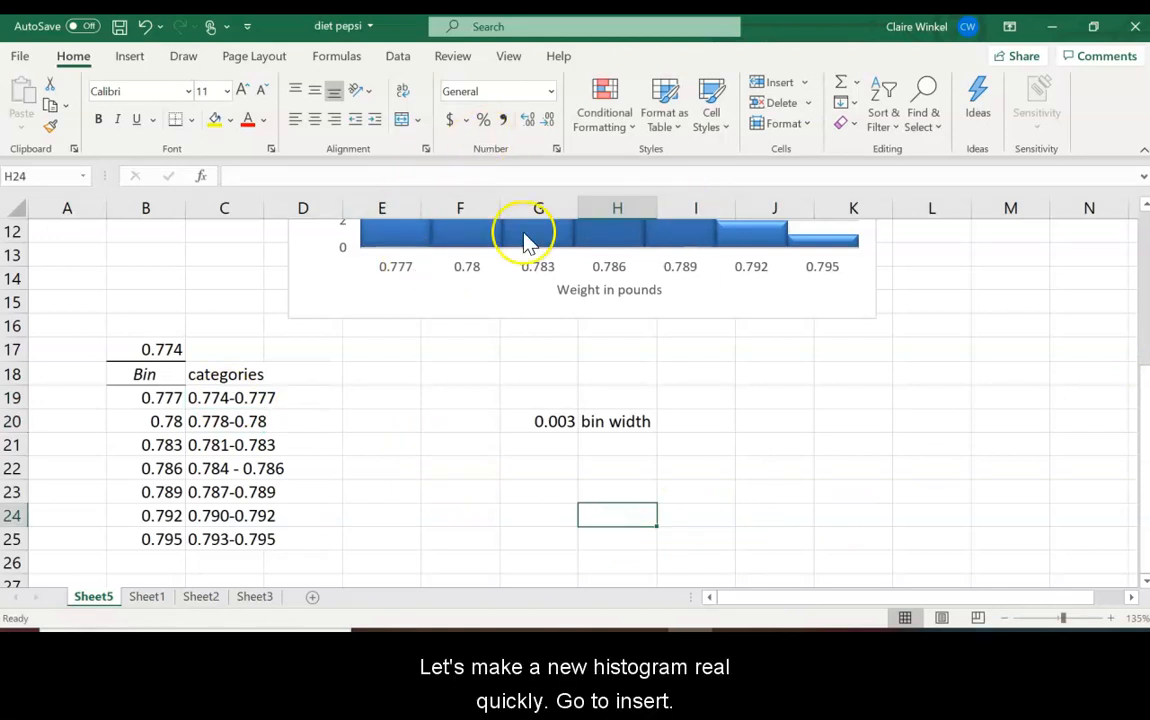
pyautogui.click(125, 60)
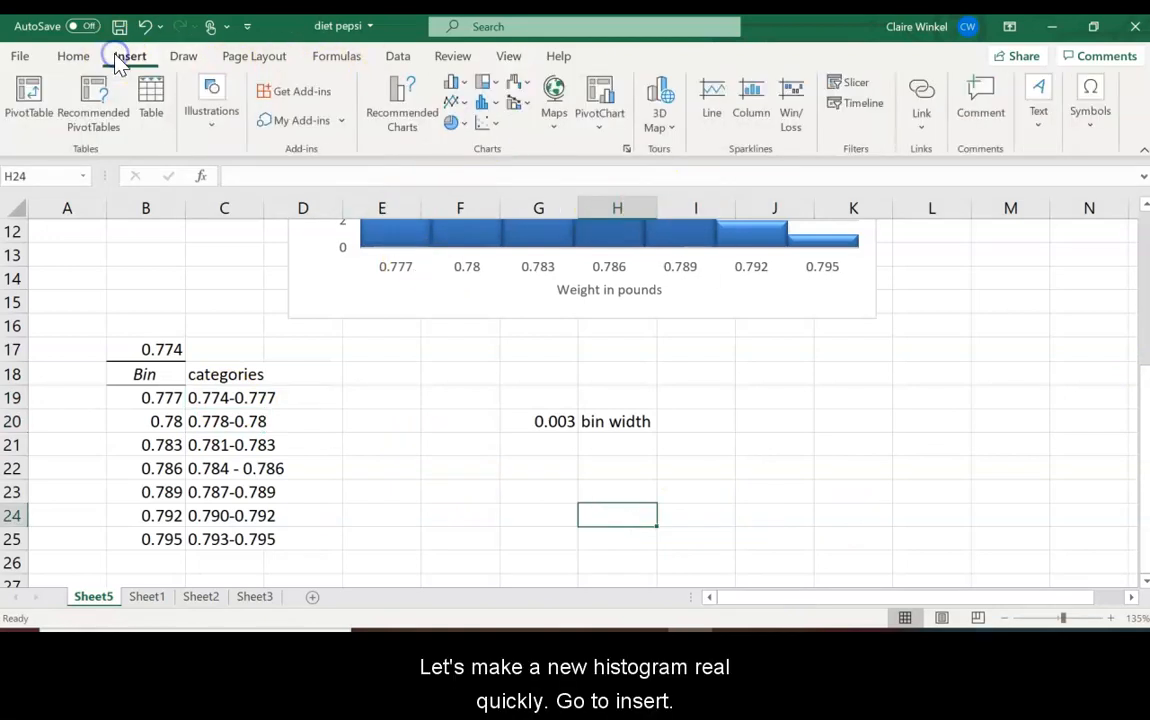
pyautogui.click(455, 88)
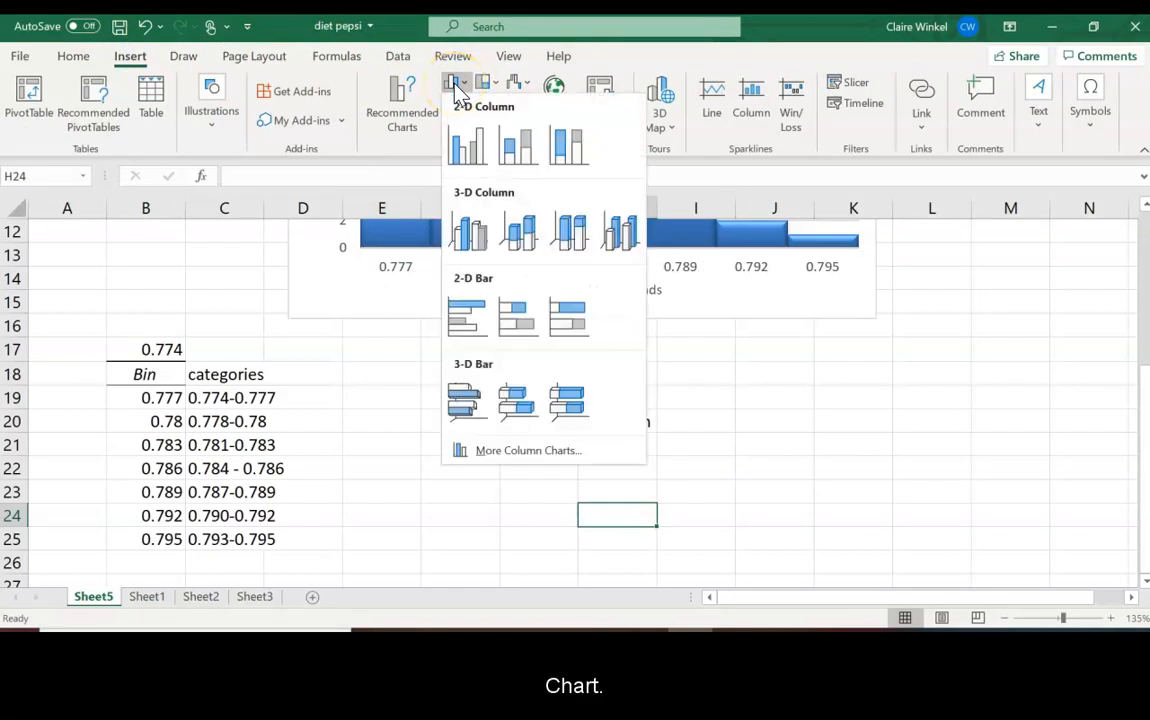
pyautogui.click(462, 147)
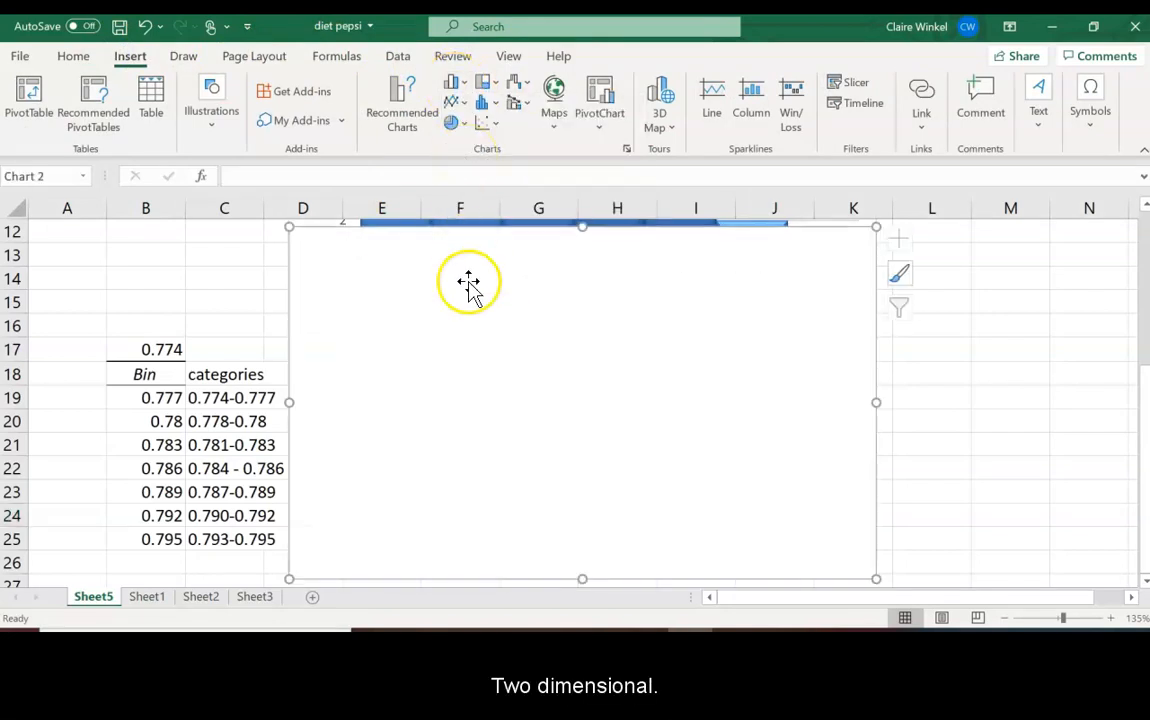
# Add a data series named "category example" to the blank chart, with the frequencies in B2:B8 as its values
pyautogui.doubleClick(430, 397)
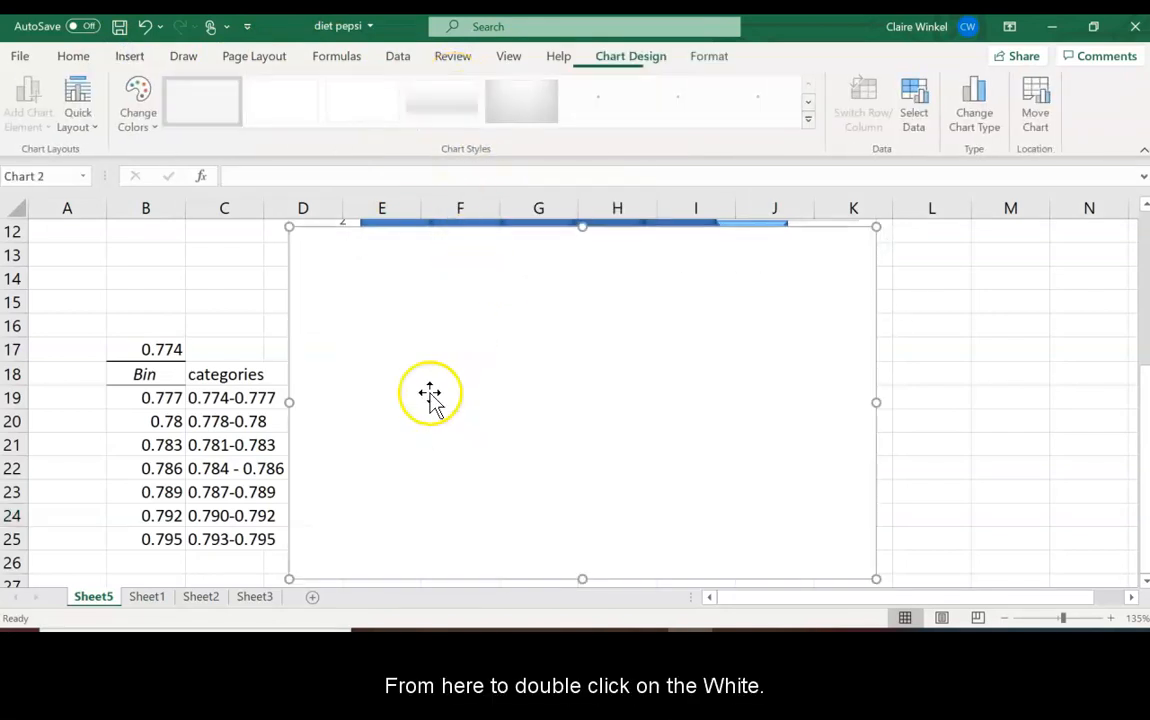
pyautogui.click(916, 106)
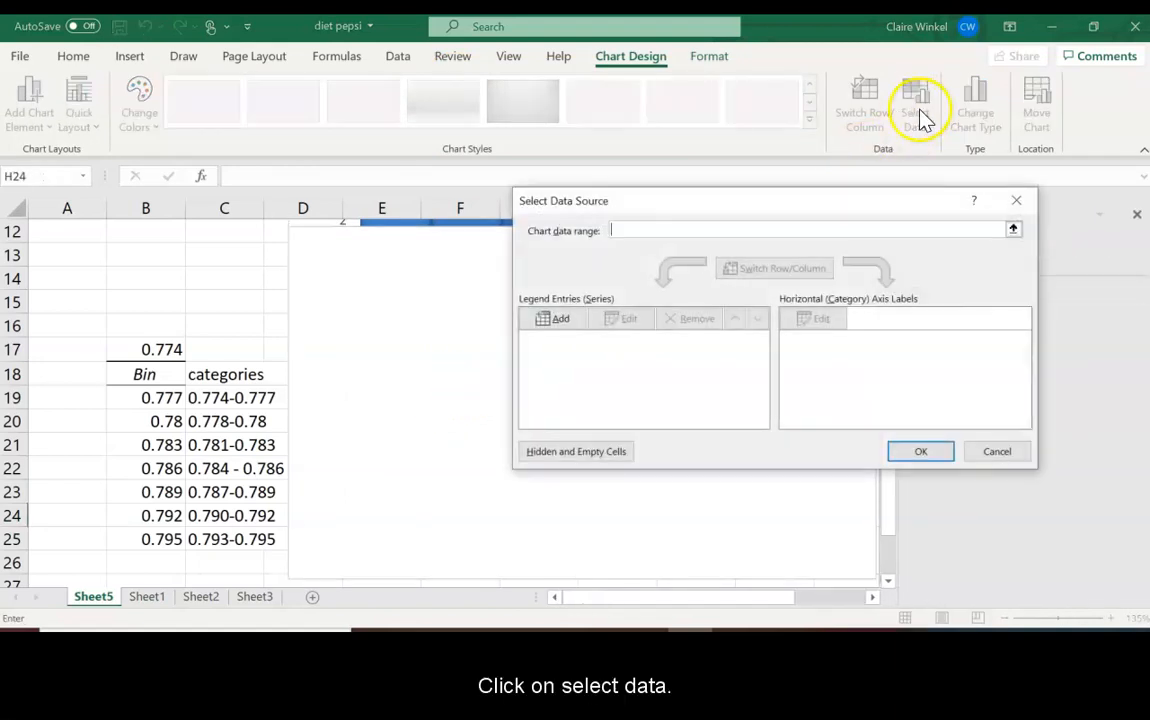
pyautogui.click(541, 320)
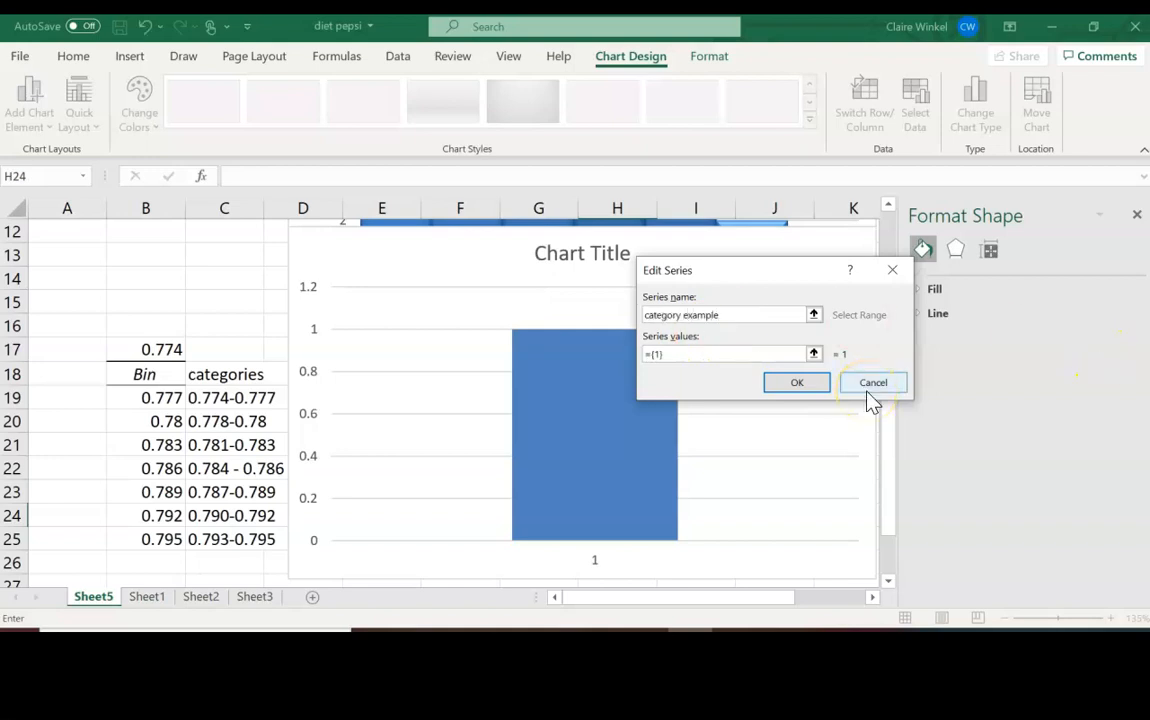
pyautogui.click(716, 355)
pyautogui.press('BackSpace')
pyautogui.press('BackSpace')
pyautogui.press('BackSpace')
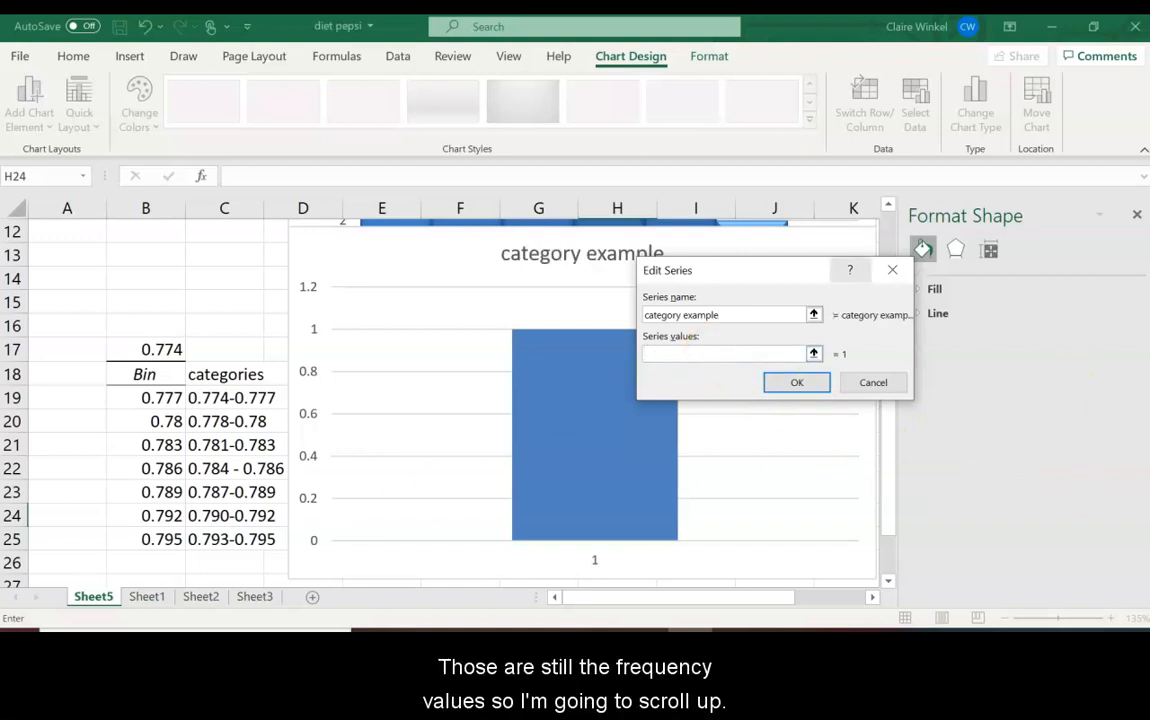
pyautogui.moveTo(880, 519); pyautogui.dragTo(876, 370)
pyautogui.moveTo(160, 249); pyautogui.dragTo(159, 393)
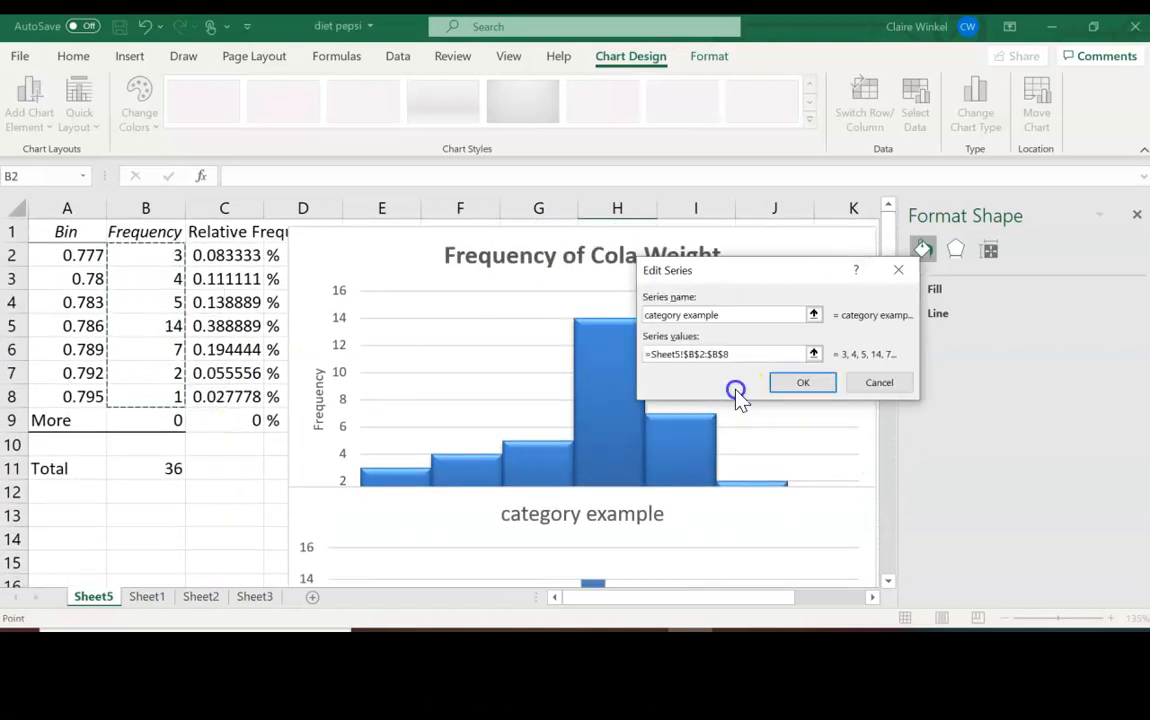
pyautogui.click(801, 384)
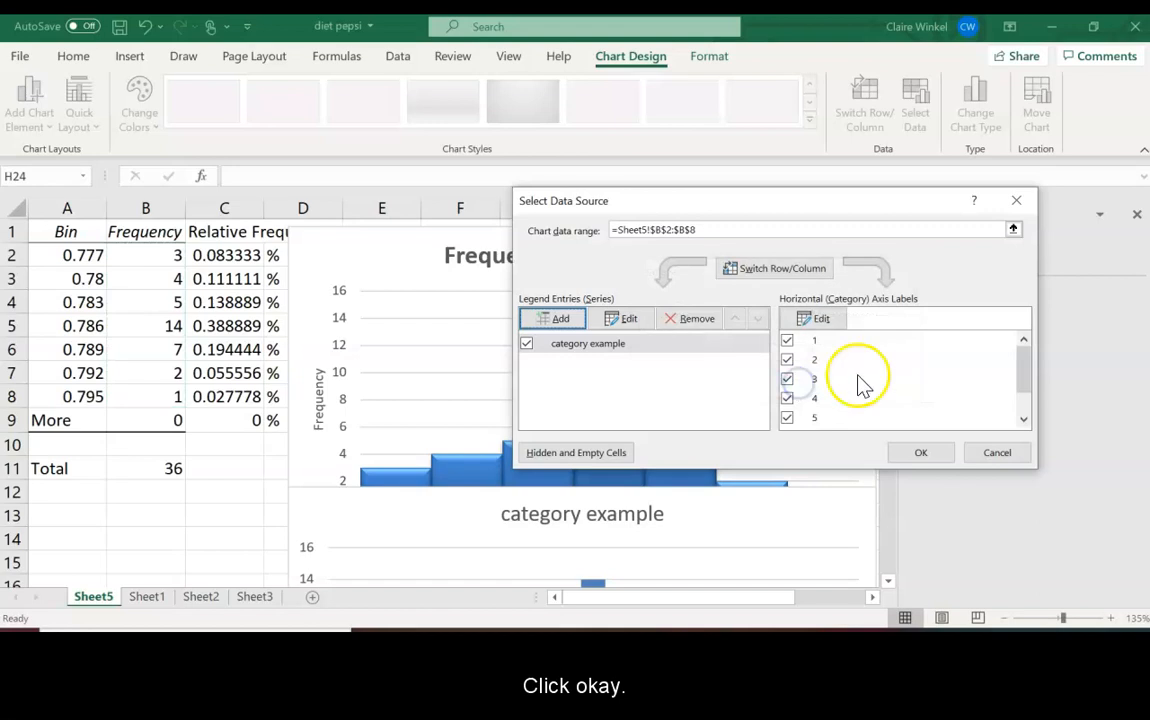
# Use the category ranges in C19:C25 as the new chart's horizontal axis labels and close the formatting pane
pyautogui.click(821, 320)
pyautogui.moveTo(890, 246); pyautogui.dragTo(878, 384)
pyautogui.moveTo(231, 398); pyautogui.dragTo(221, 540)
pyautogui.click(790, 360)
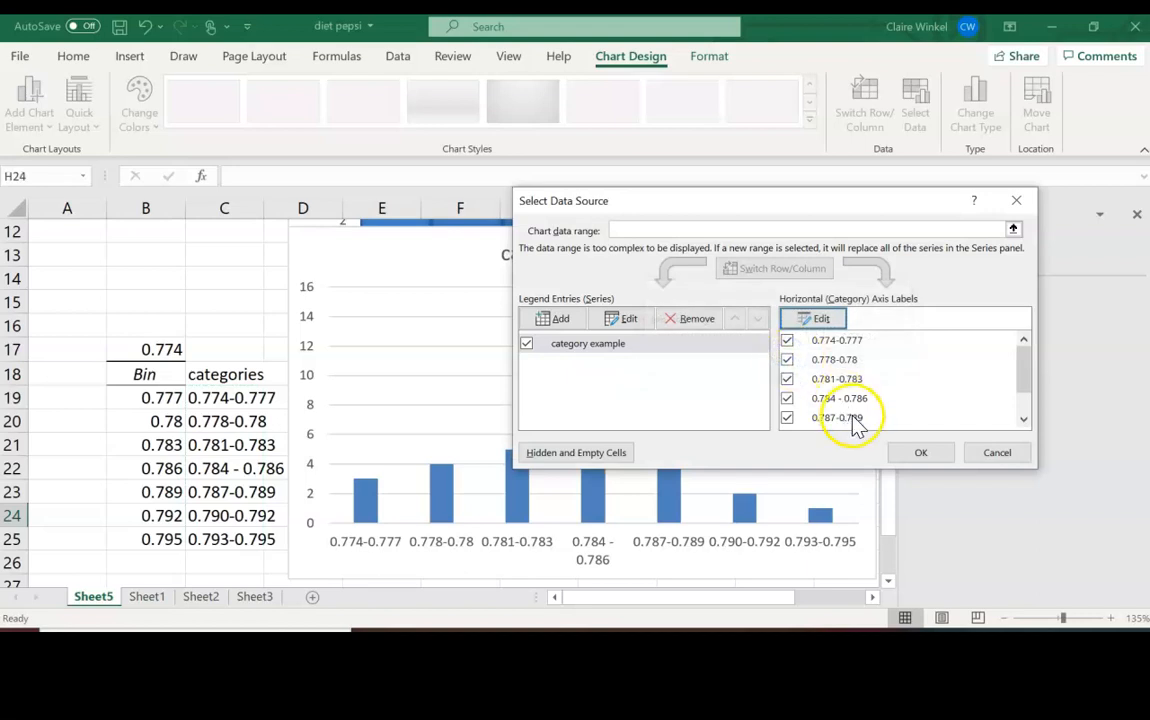
pyautogui.click(916, 452)
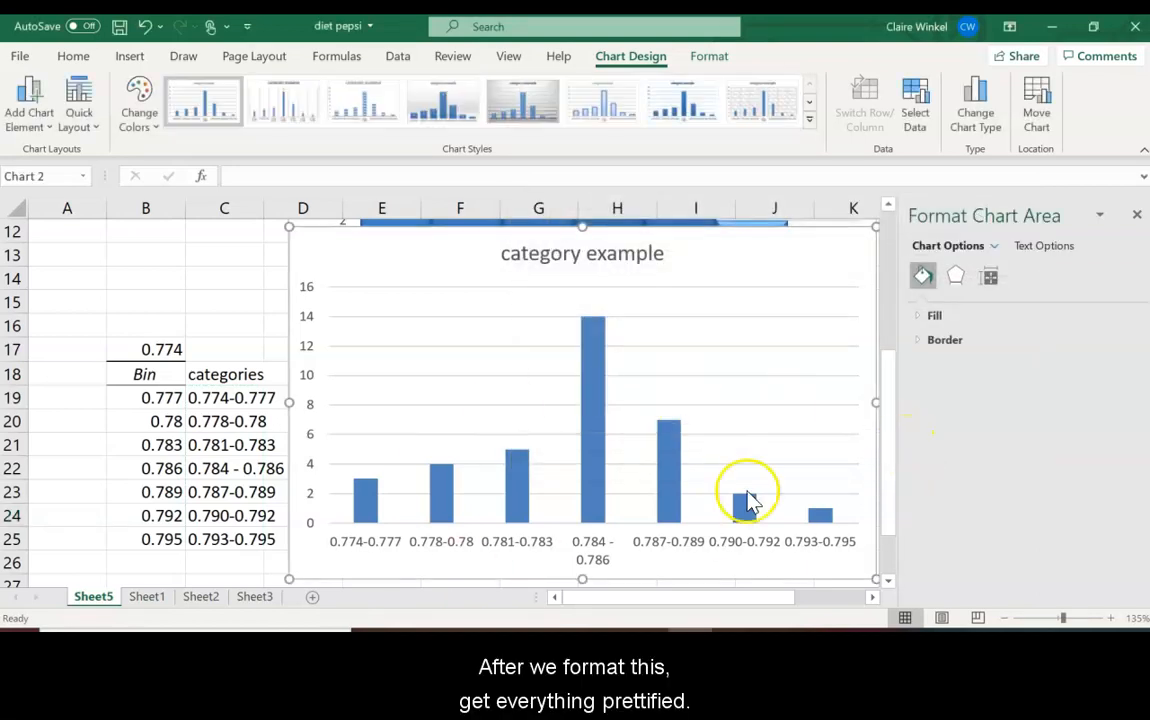
pyautogui.click(1136, 216)
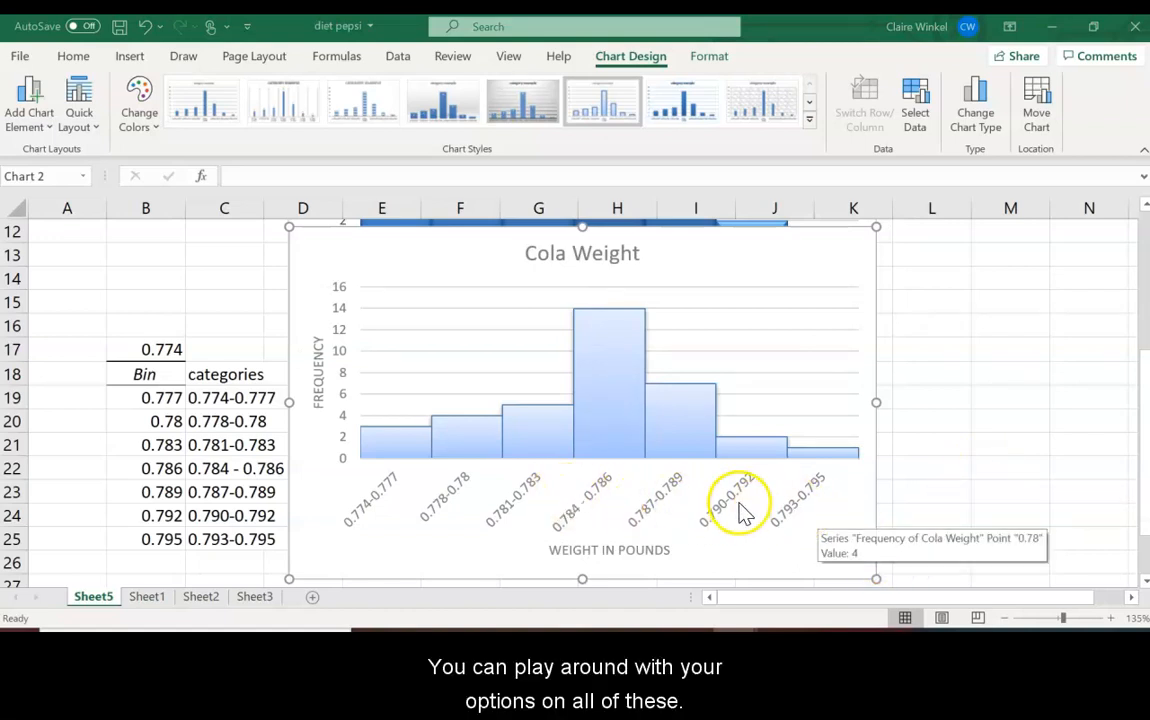
# Try positioning the Cola Weight chart's horizontal axis on tick marks, and restore it to between tick marks
pyautogui.click(798, 508)
pyautogui.rightClick(798, 508)
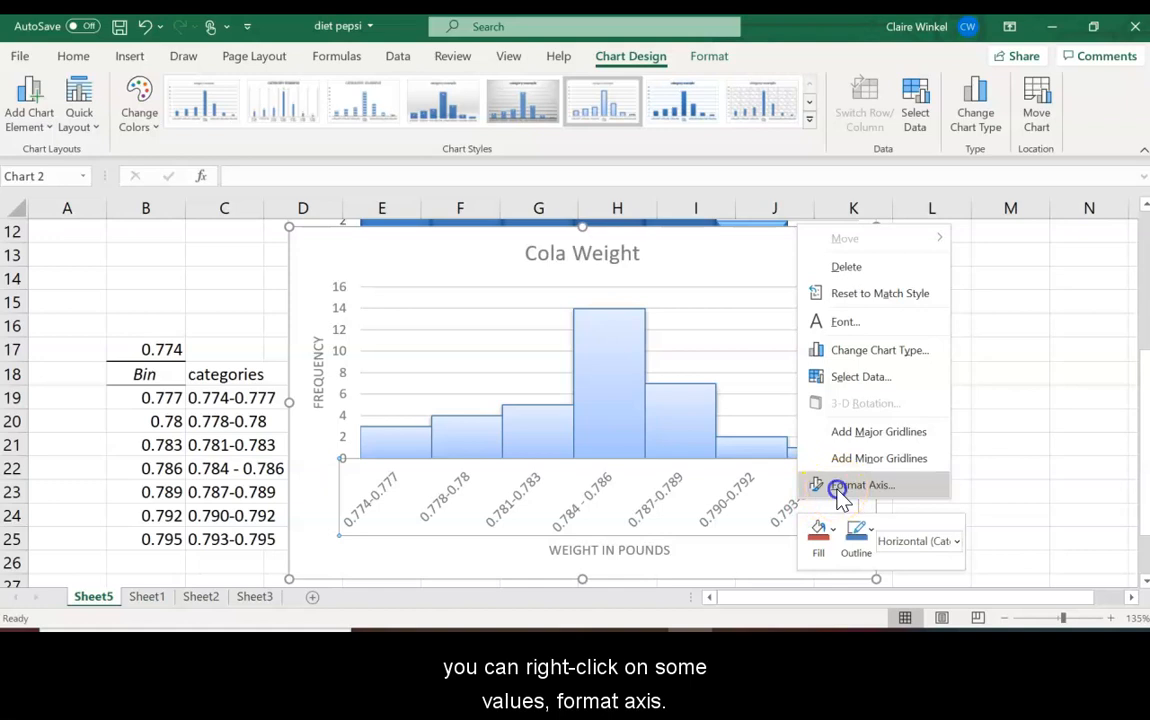
pyautogui.click(838, 487)
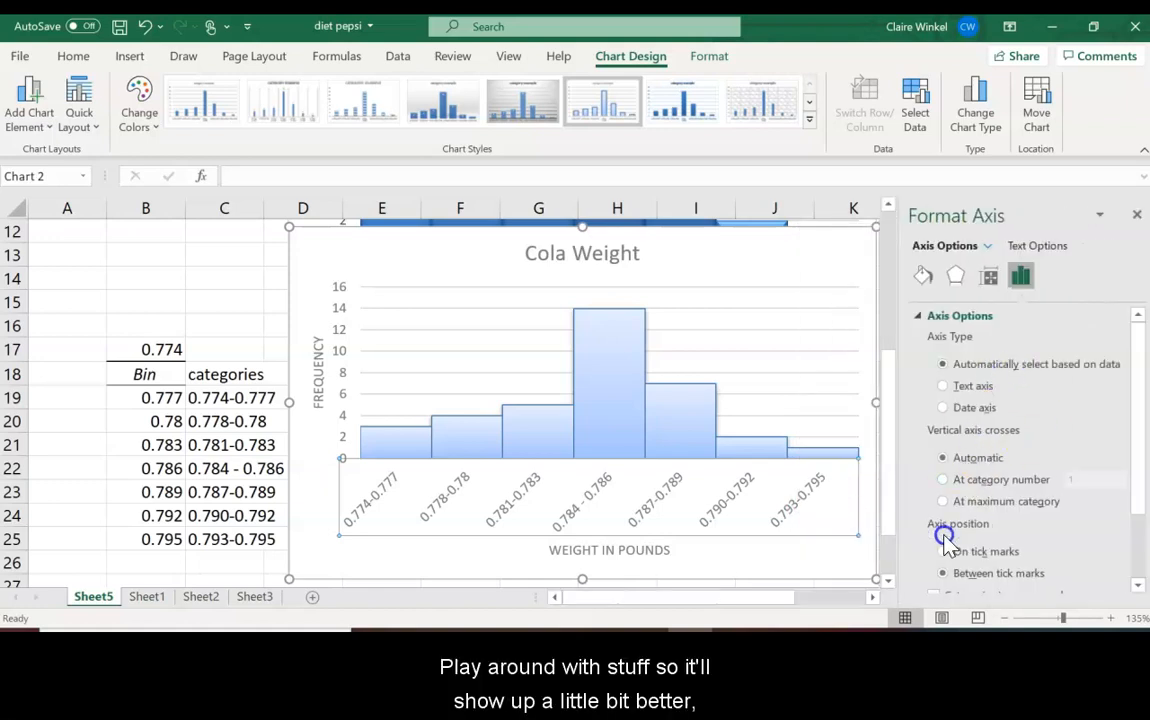
pyautogui.click(943, 551)
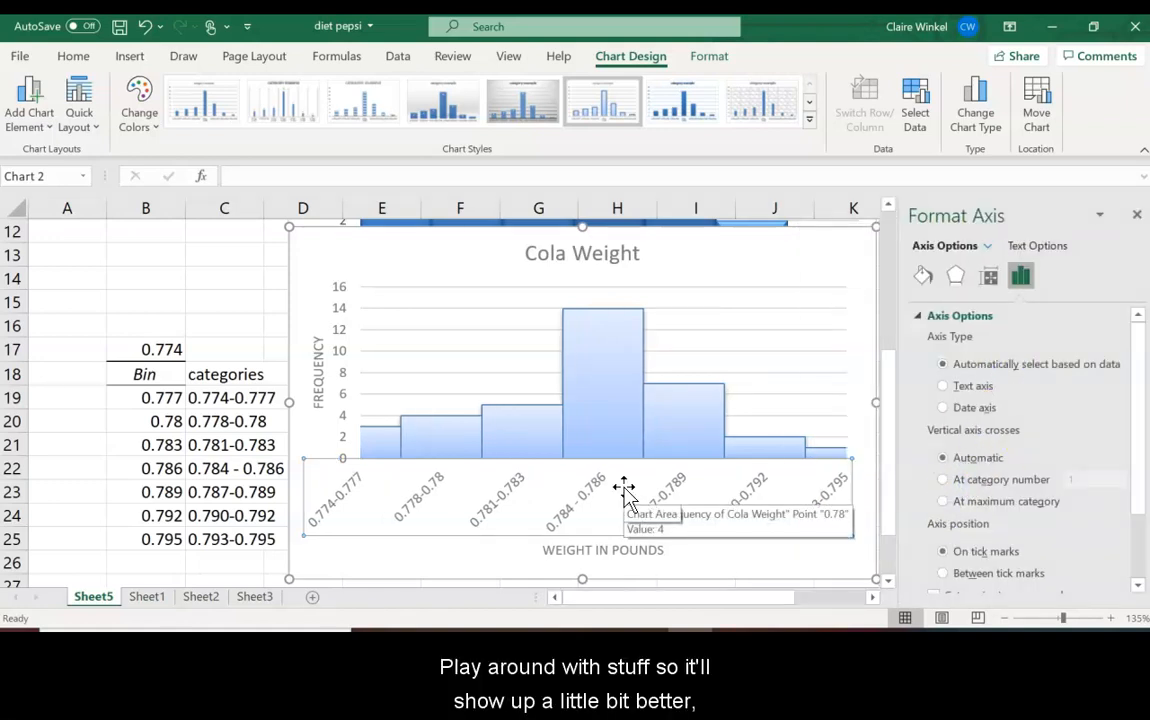
pyautogui.click(946, 573)
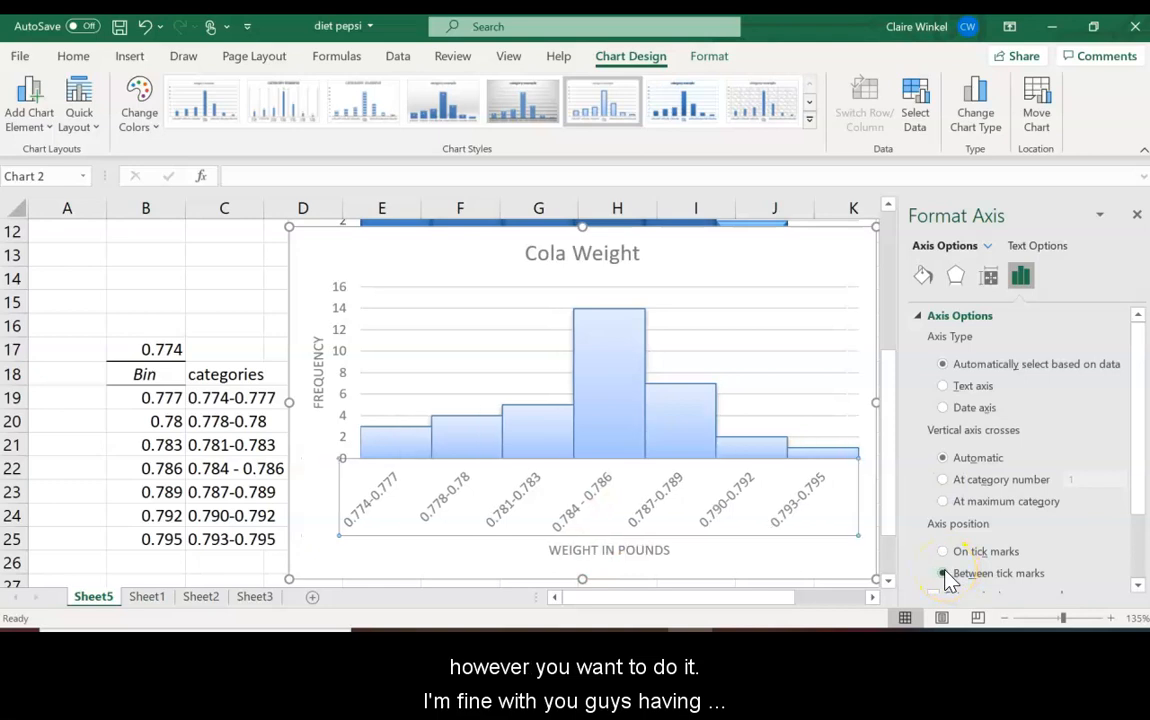
pyautogui.click(960, 553)
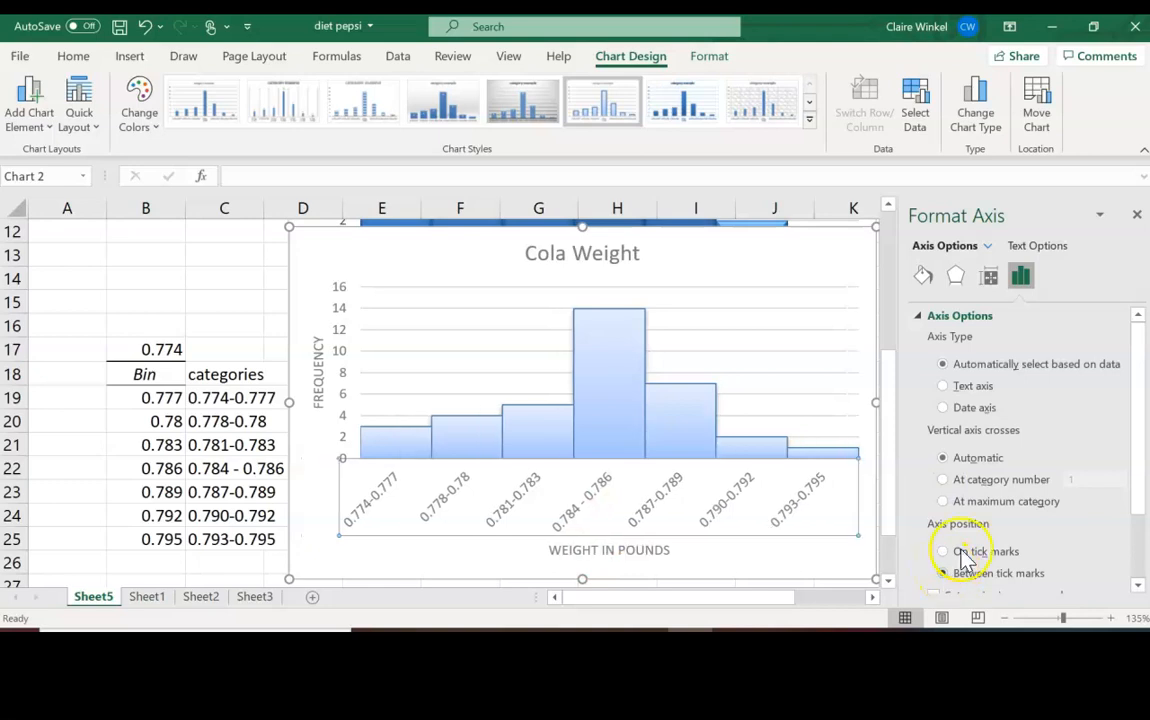
pyautogui.click(1135, 218)
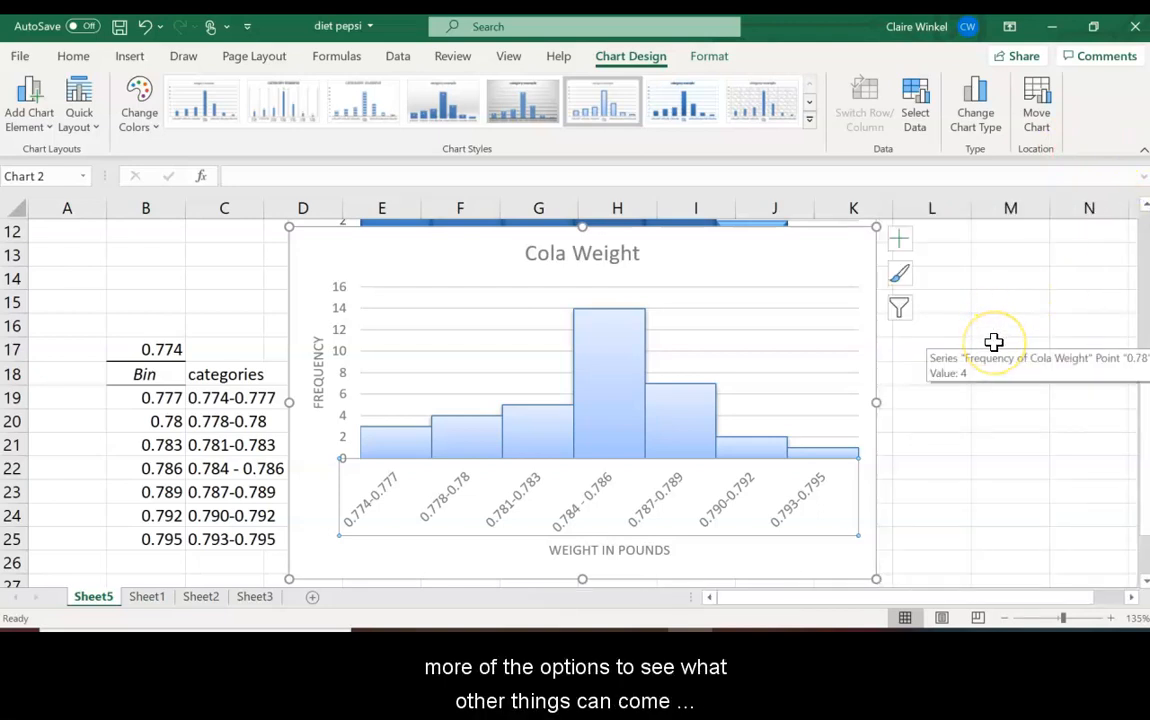